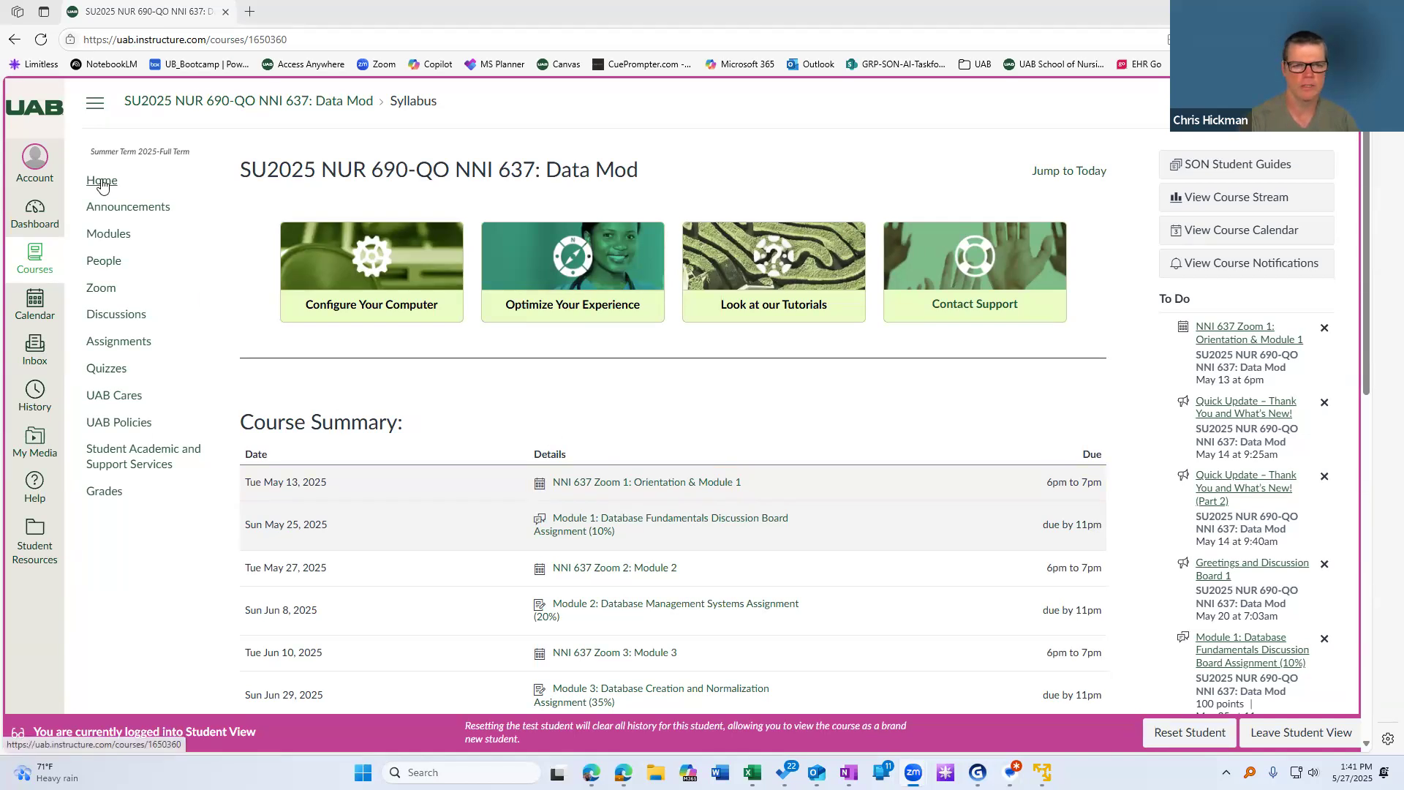
Open the Module 3: Database Creation and Normalization assignment and follow its link to the MySQL Community Server download.
click(129, 342)
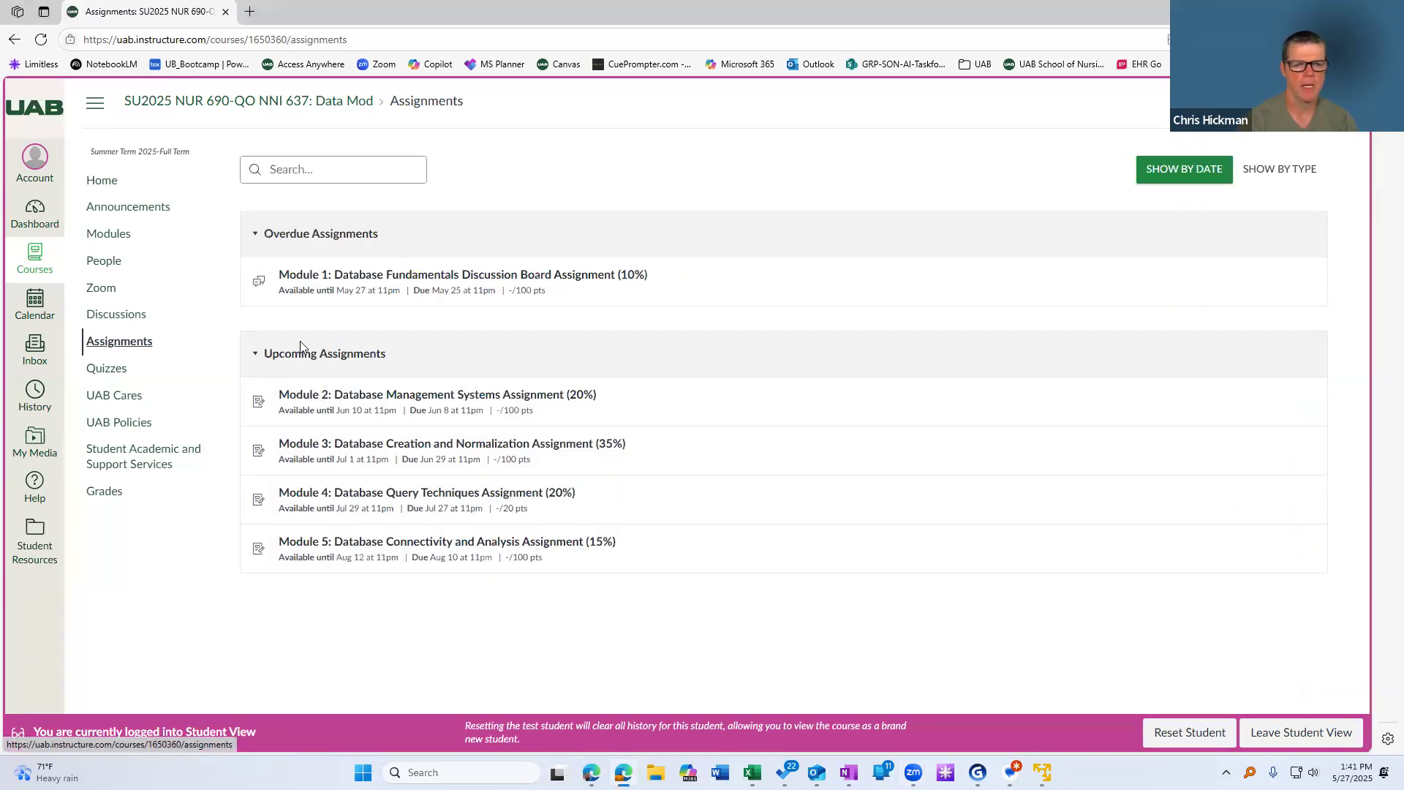
click(360, 446)
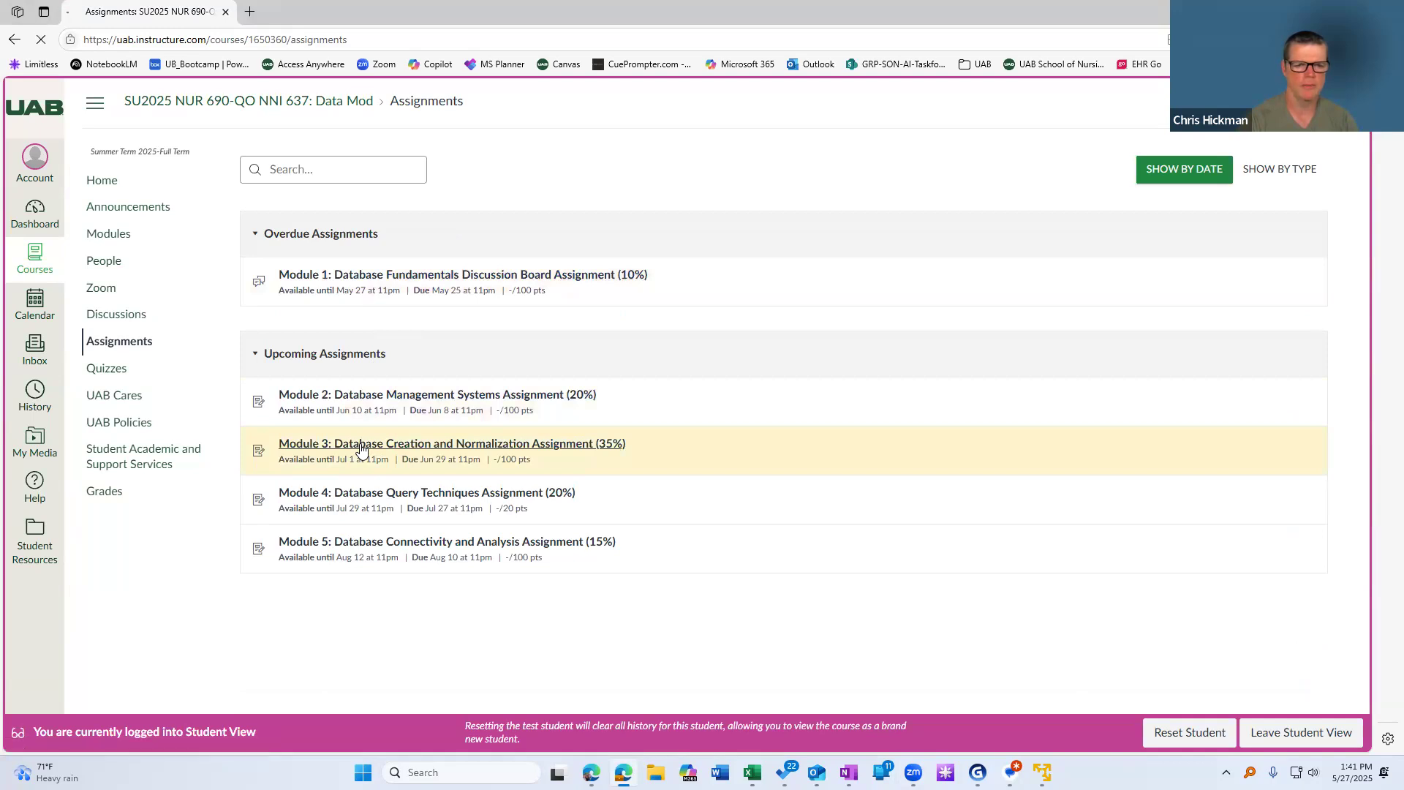
scroll(555, 492, down, 1)
scroll(554, 492, down, 5)
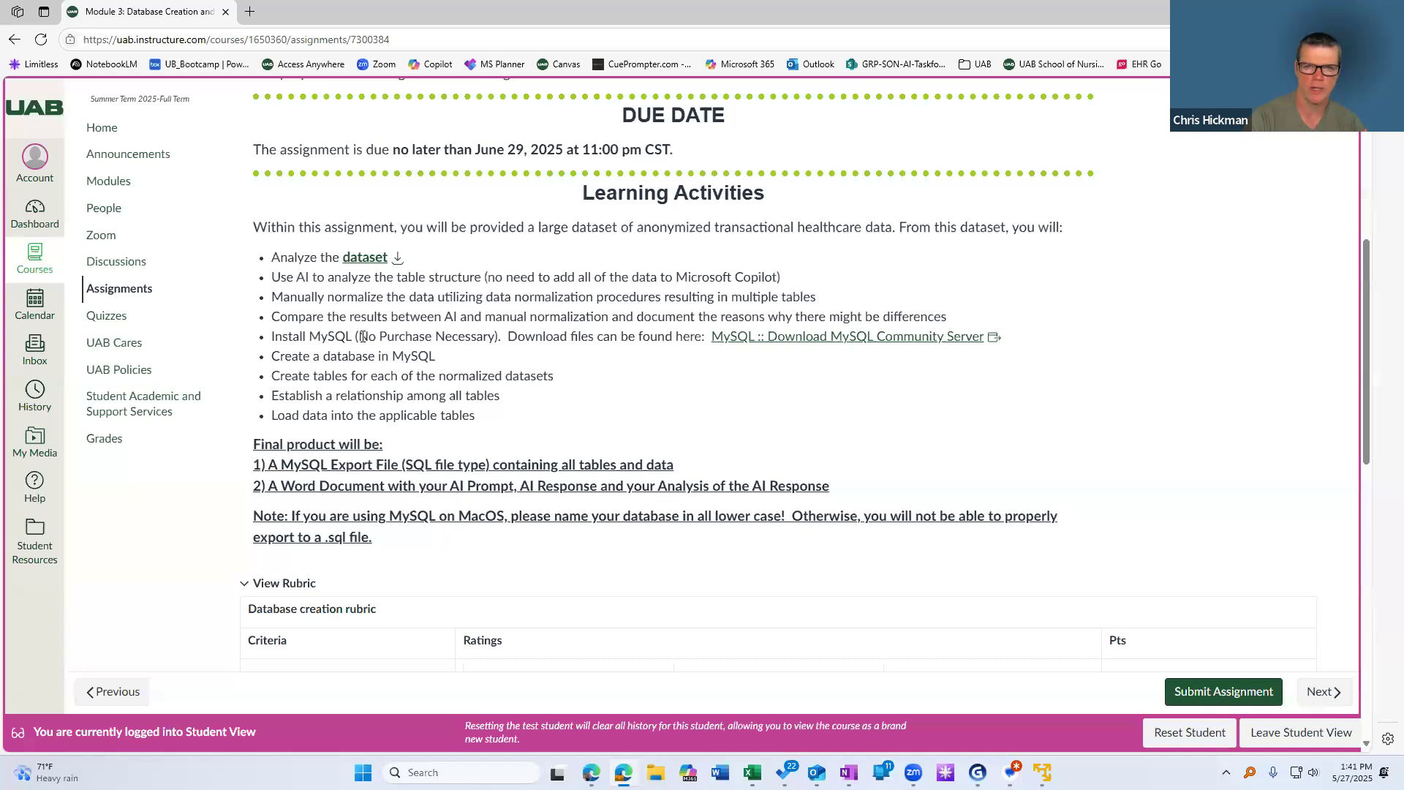
click(804, 339)
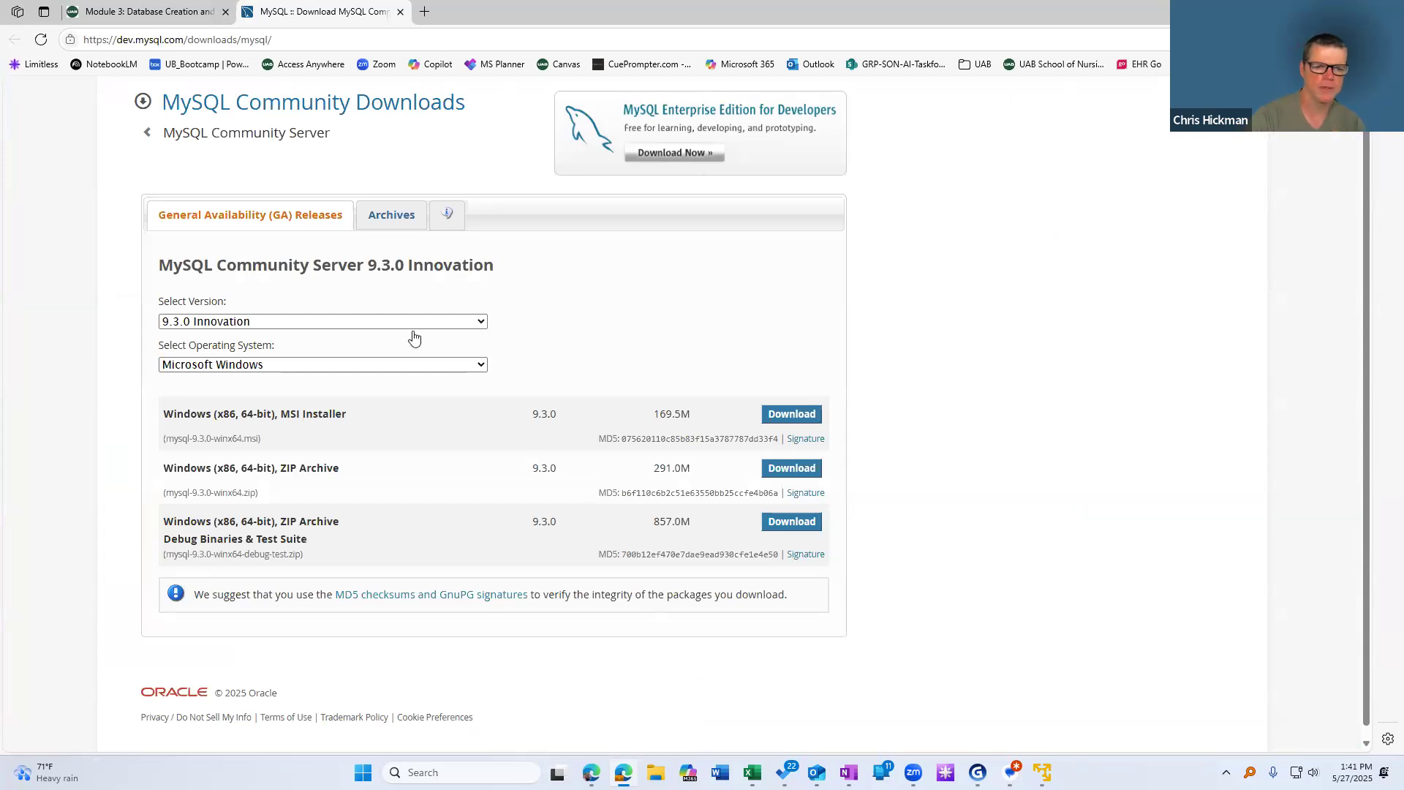
Select MySQL Community Server version 8.0.42 for Microsoft Windows and go to the MySQL Installer download page.
click(363, 321)
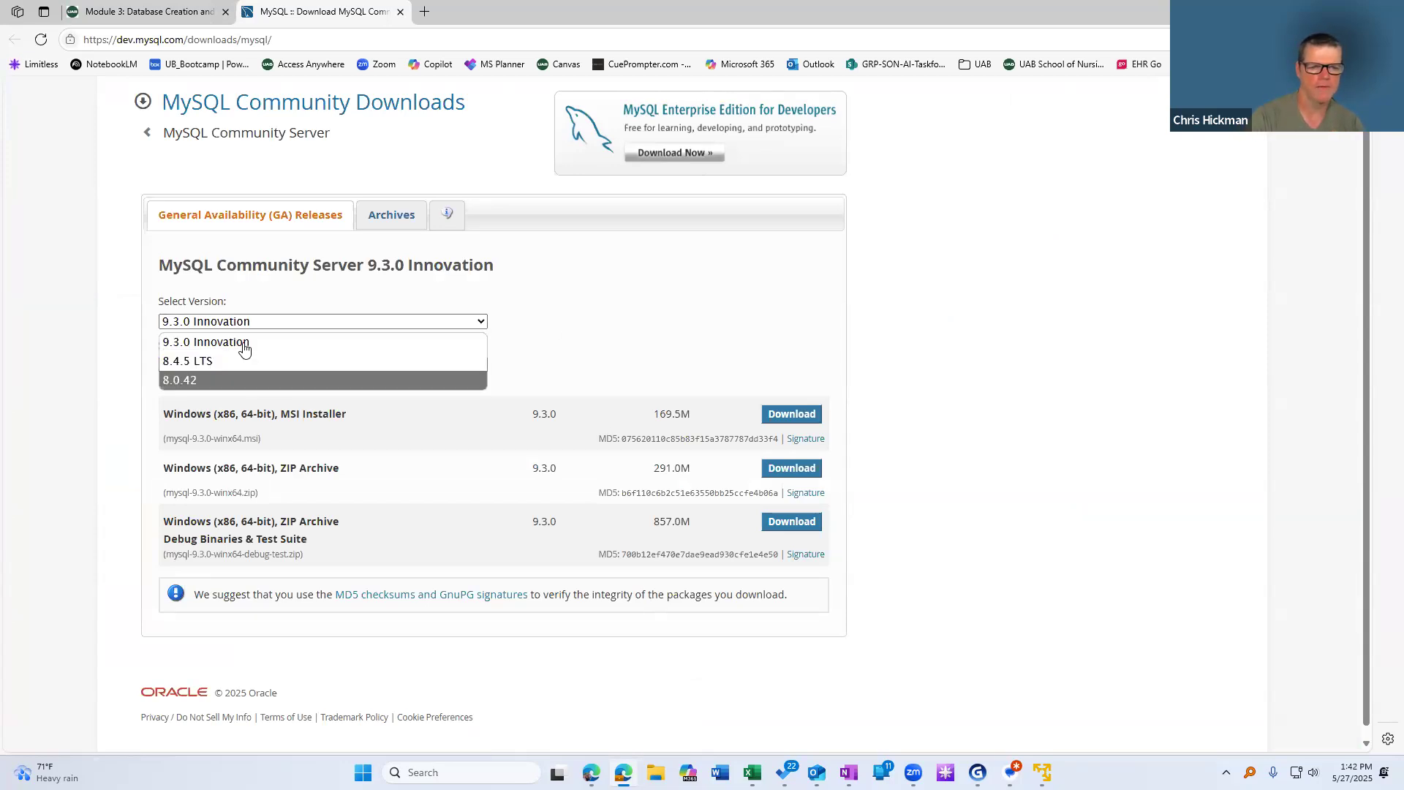
click(205, 386)
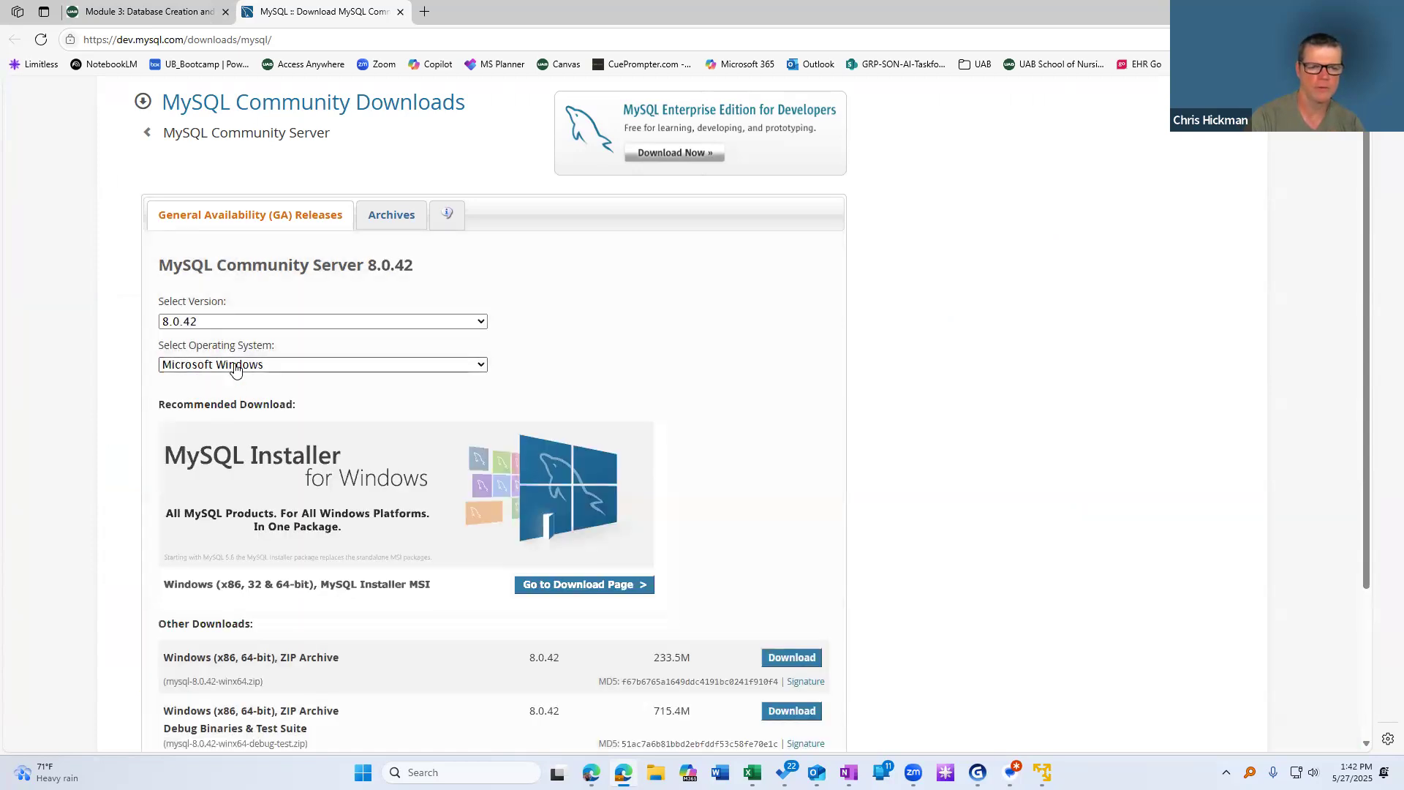
scroll(109, 564, down, 2)
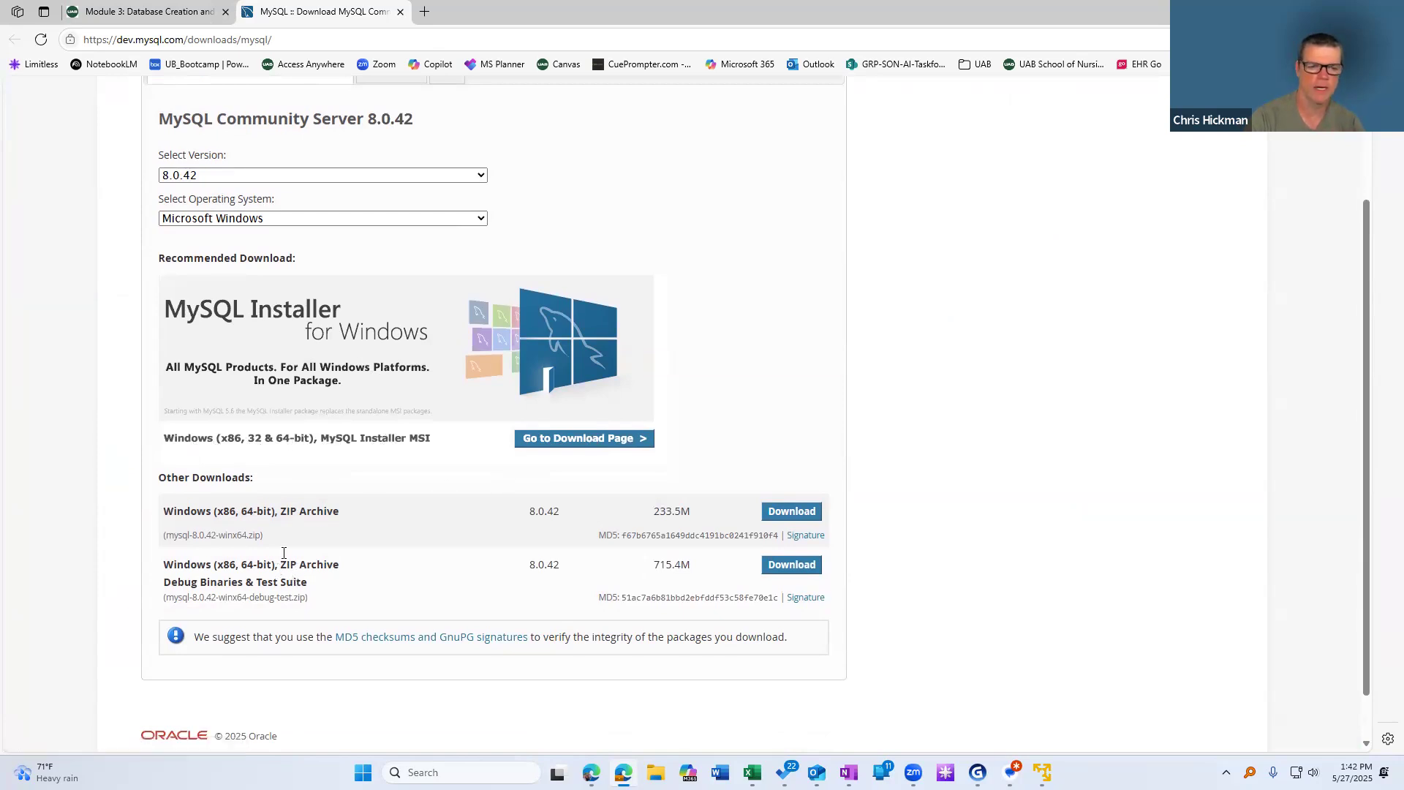
click(551, 441)
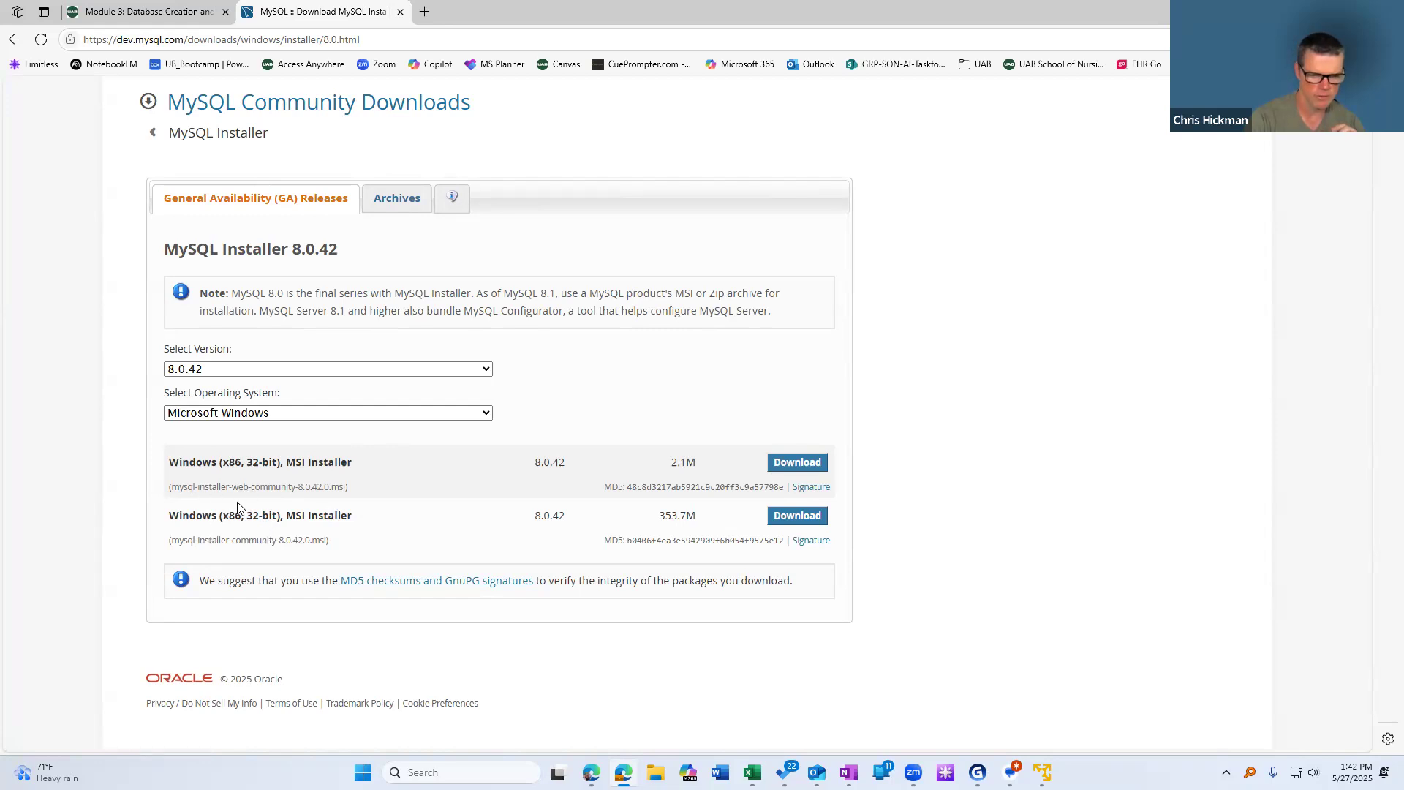
Download the 353.7M MSI installer, mysql-installer-community-8.0.42.0.msi, without logging in or signing up for an Oracle account.
drag(659, 516, 708, 519)
click(708, 520)
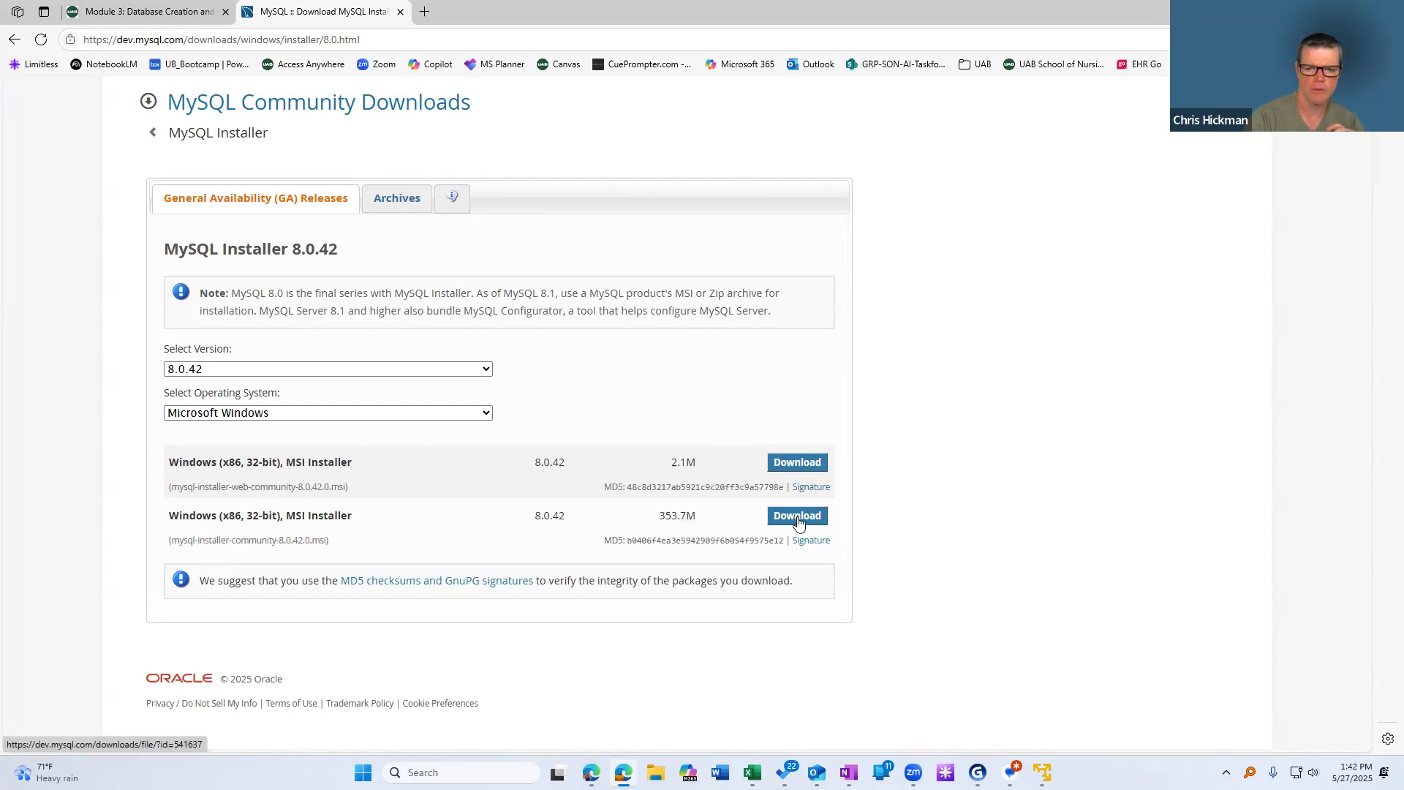
click(798, 516)
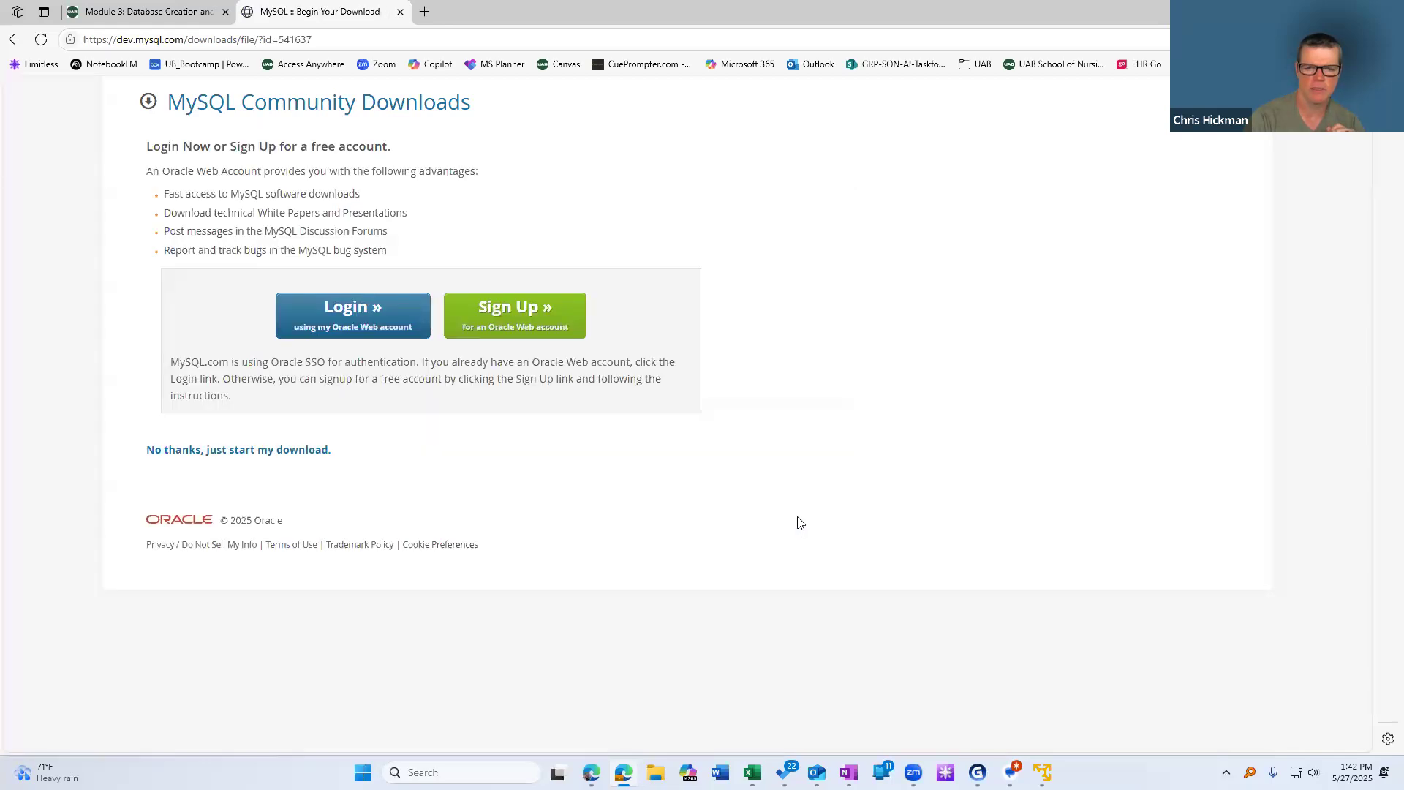
click(215, 455)
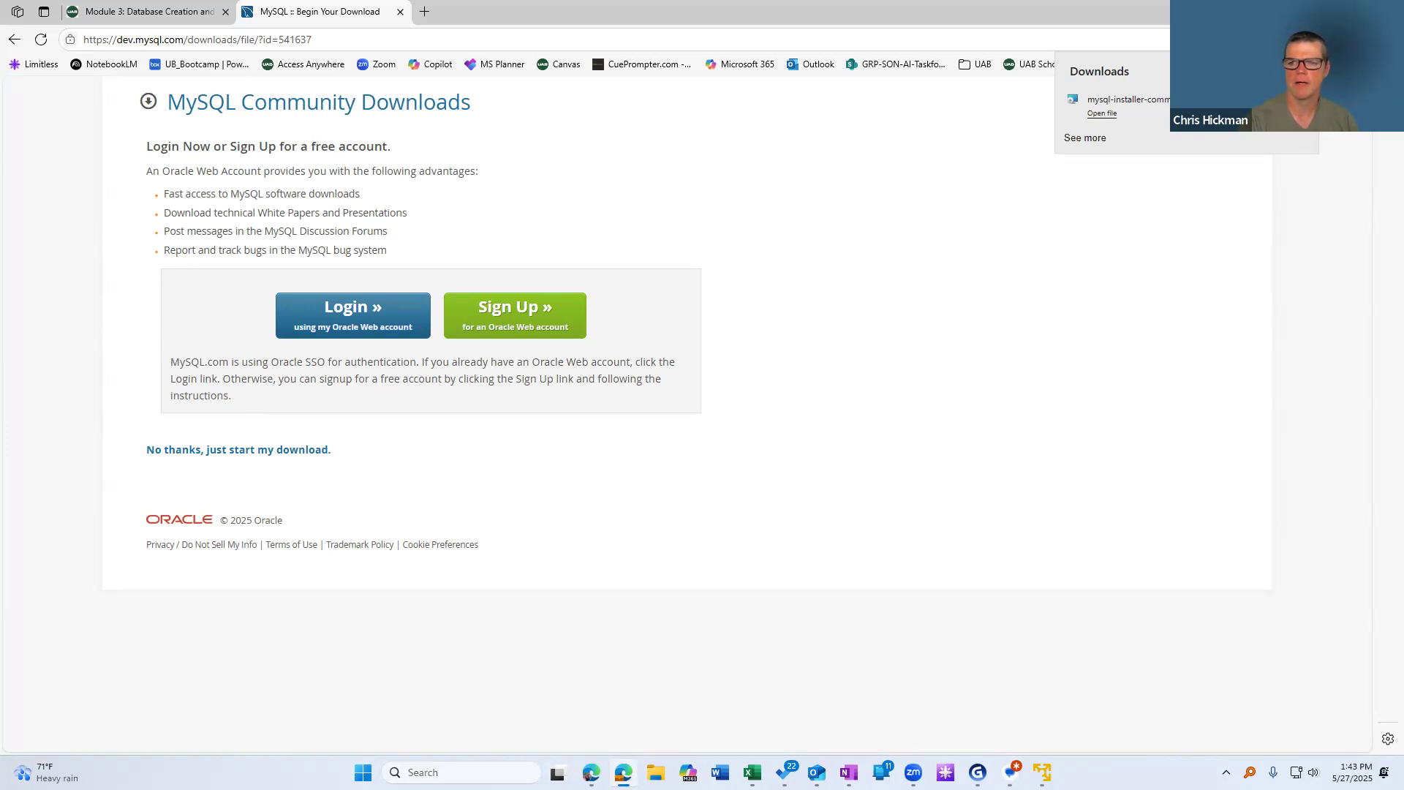
Show the downloaded mysql-installer-community-8.0.42.0.msi in its folder and copy the file.
click(1269, 100)
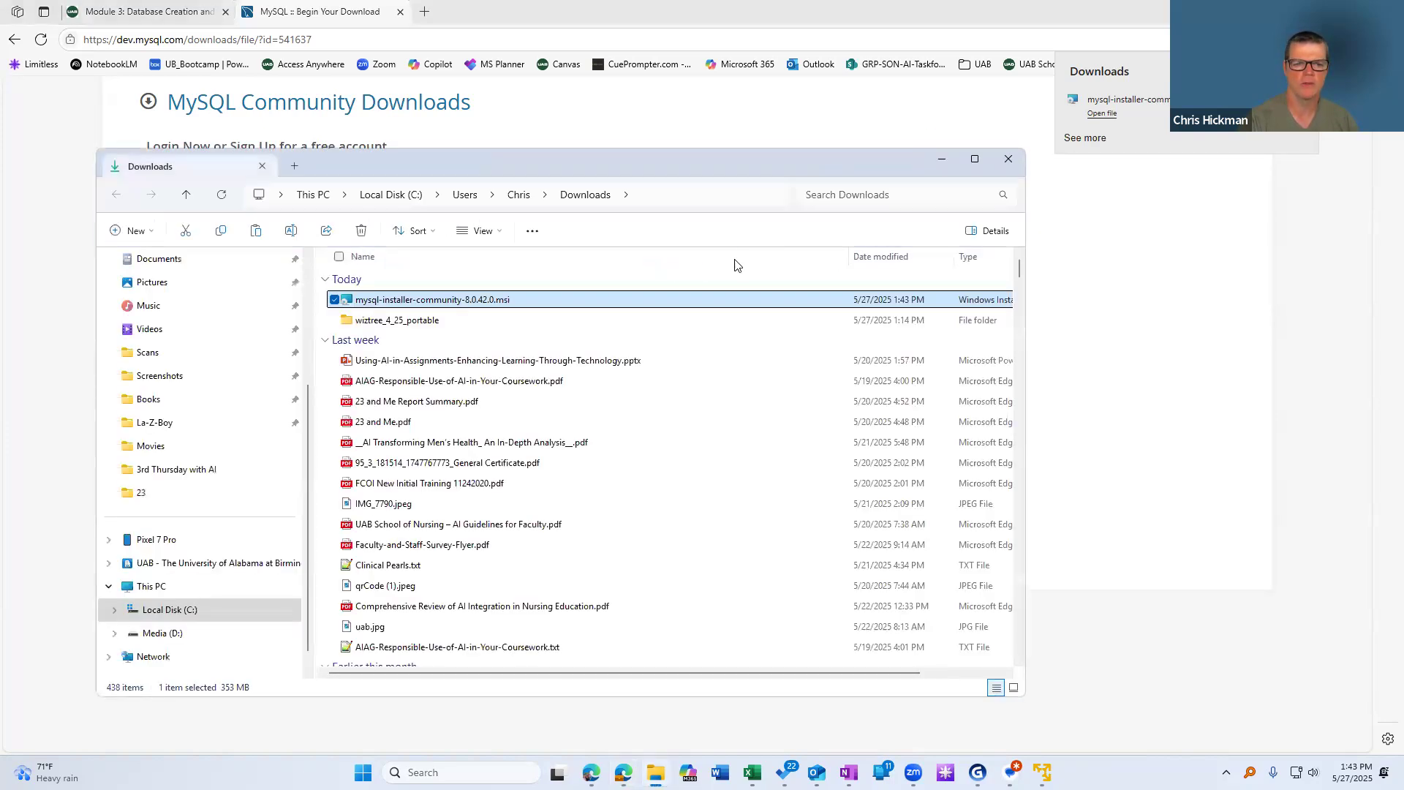
right_click(413, 304)
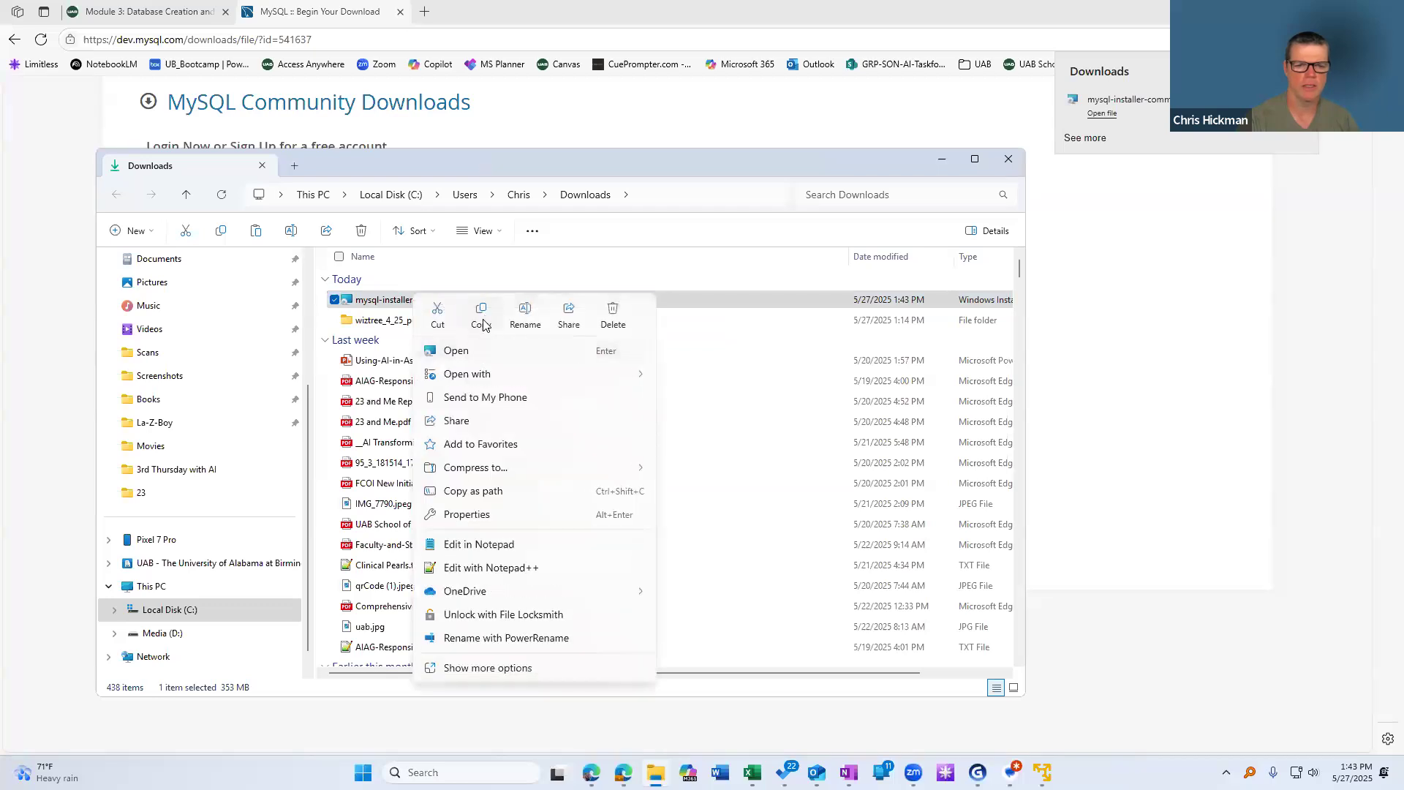
key(Escape)
Switch to the MySQL9319 virtual machine in VMware Workstation Player and paste the installer into its Downloads folder.
click(1042, 773)
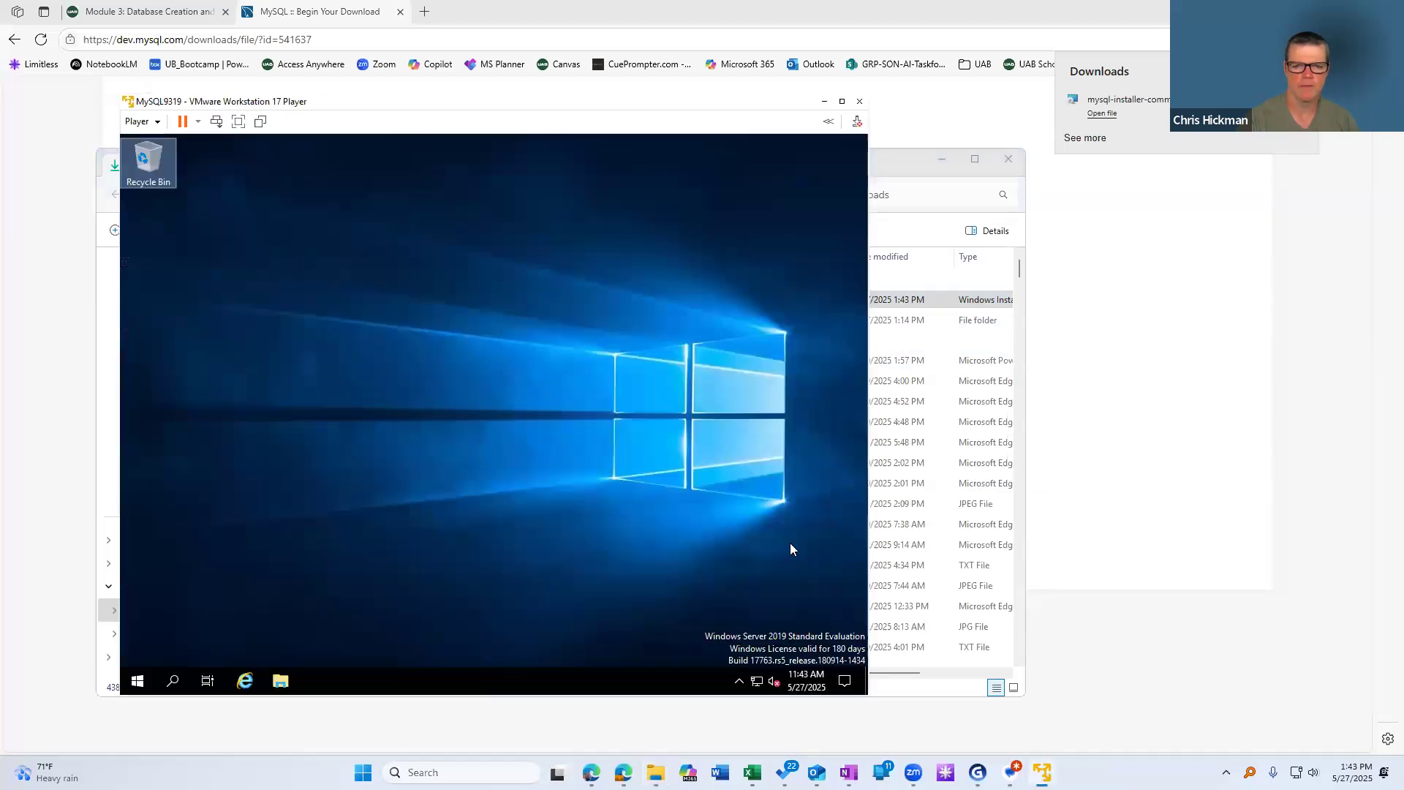
click(316, 423)
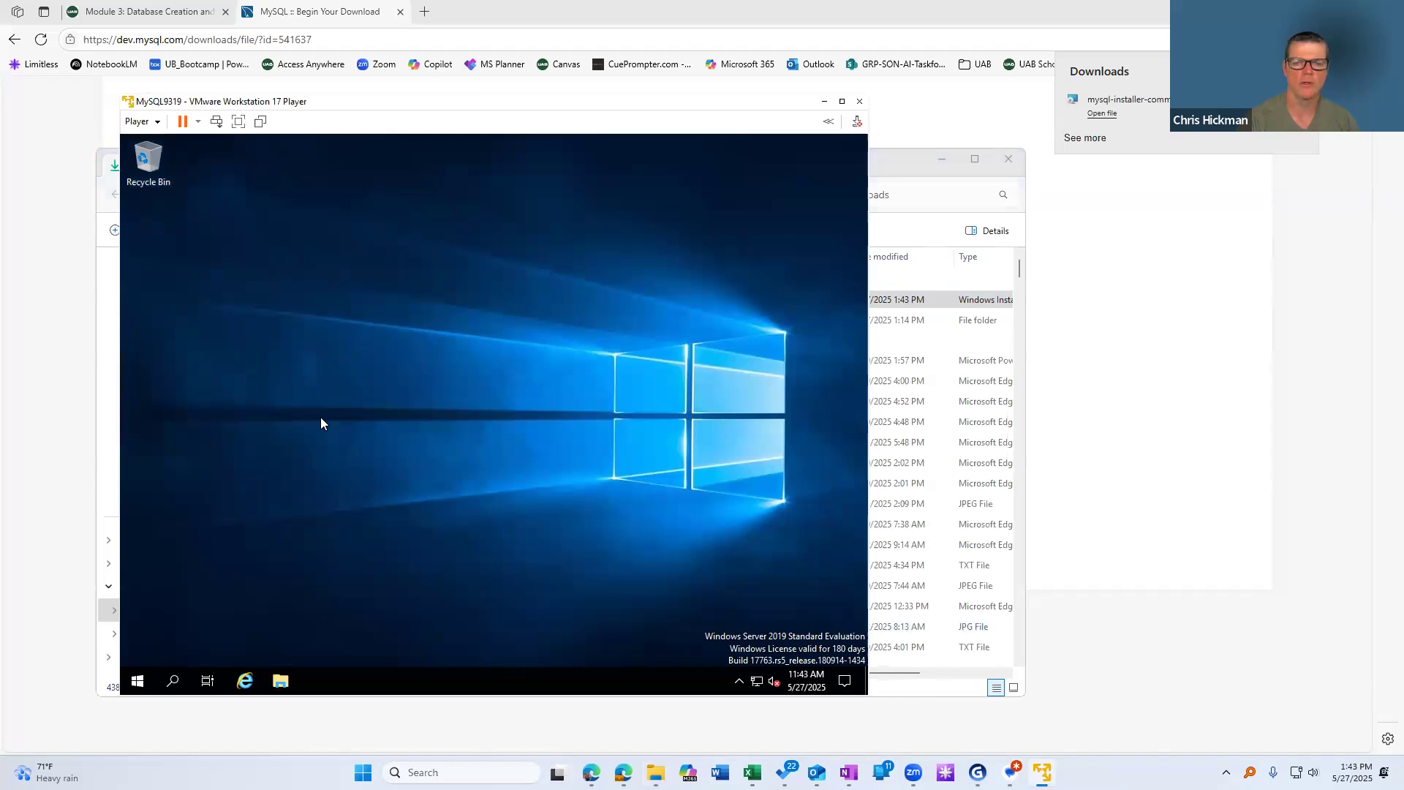
drag(439, 107, 695, 119)
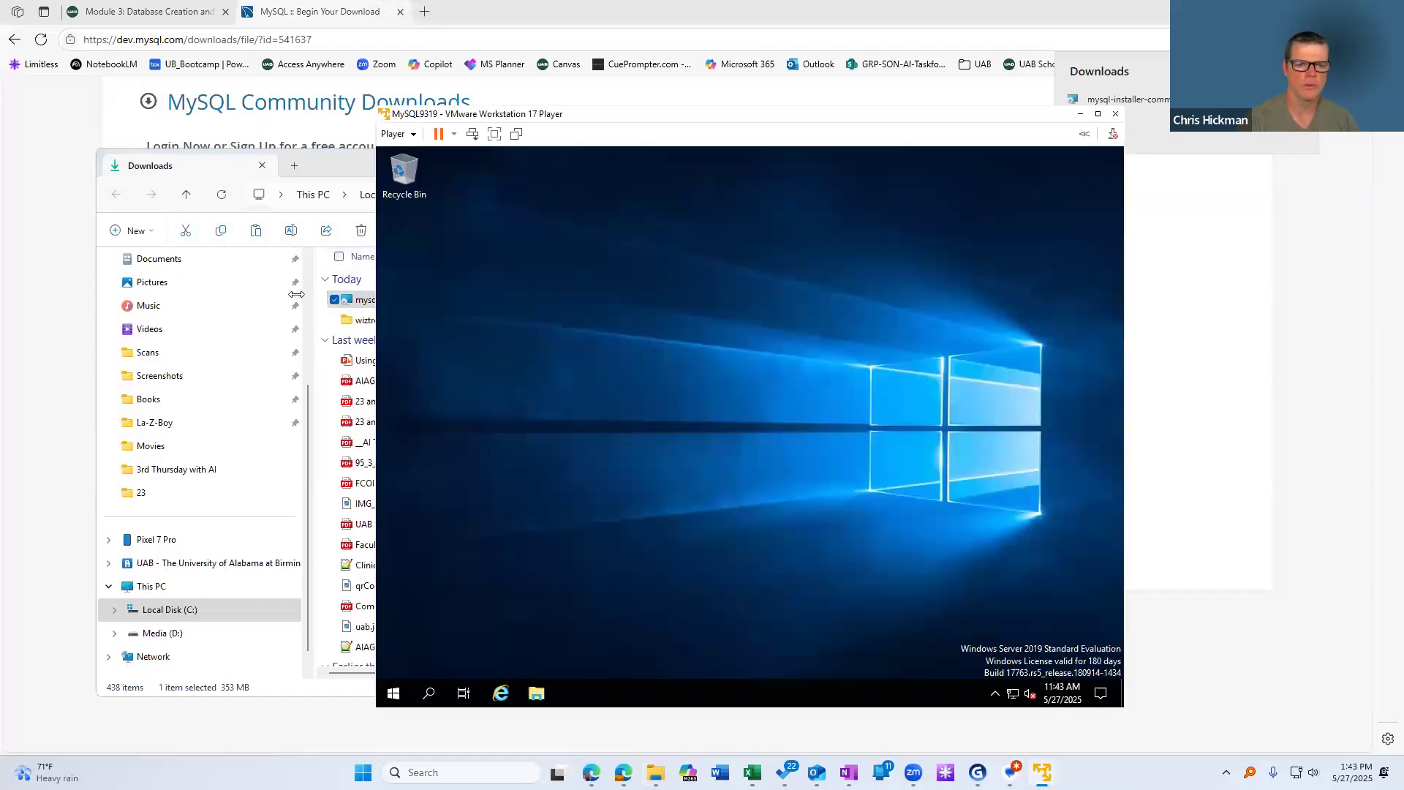
click(537, 696)
click(531, 322)
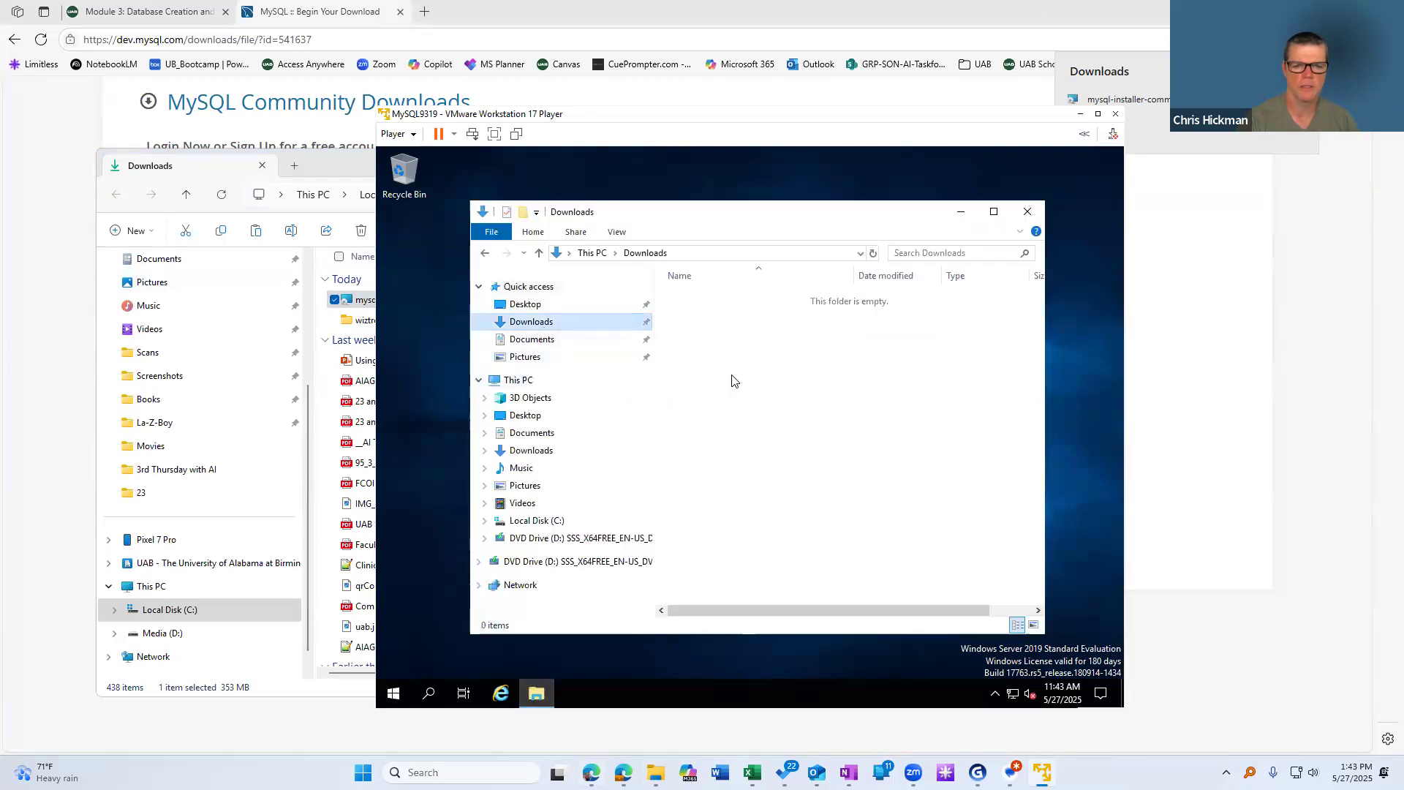
right_click(733, 379)
click(772, 476)
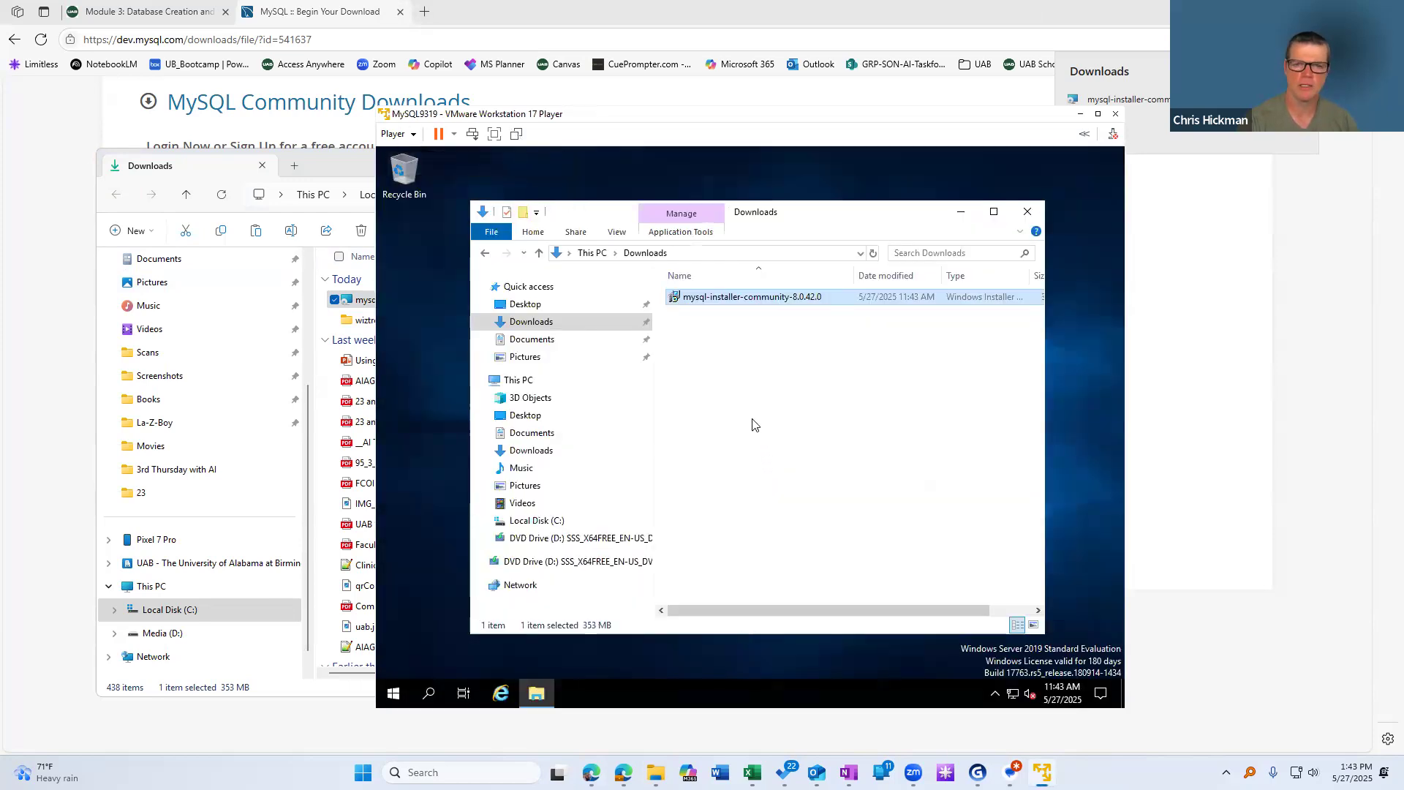
Launch the MySQL 8.0.42 installer in the virtual machine, choose the Full setup type and execute the product installation.
double_click(713, 300)
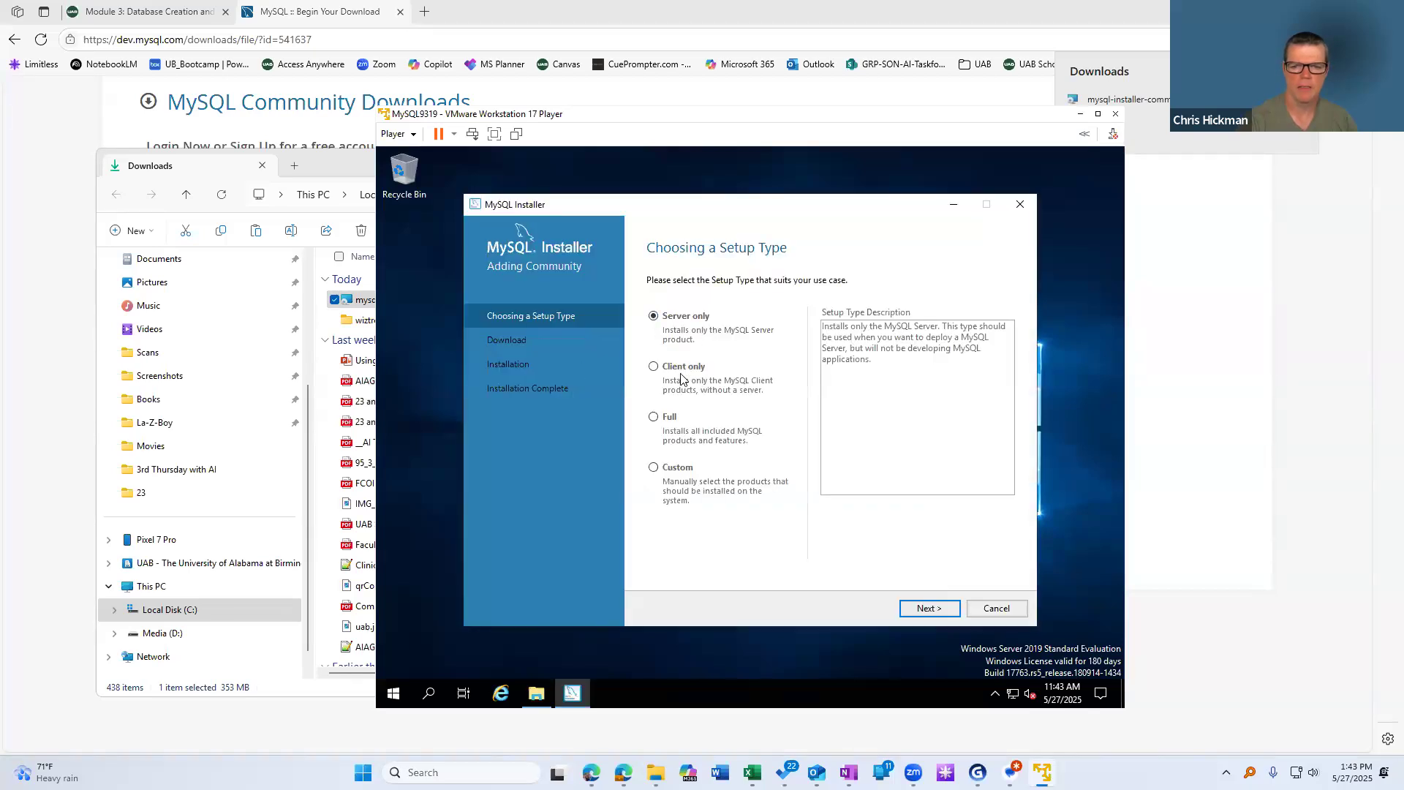
click(670, 419)
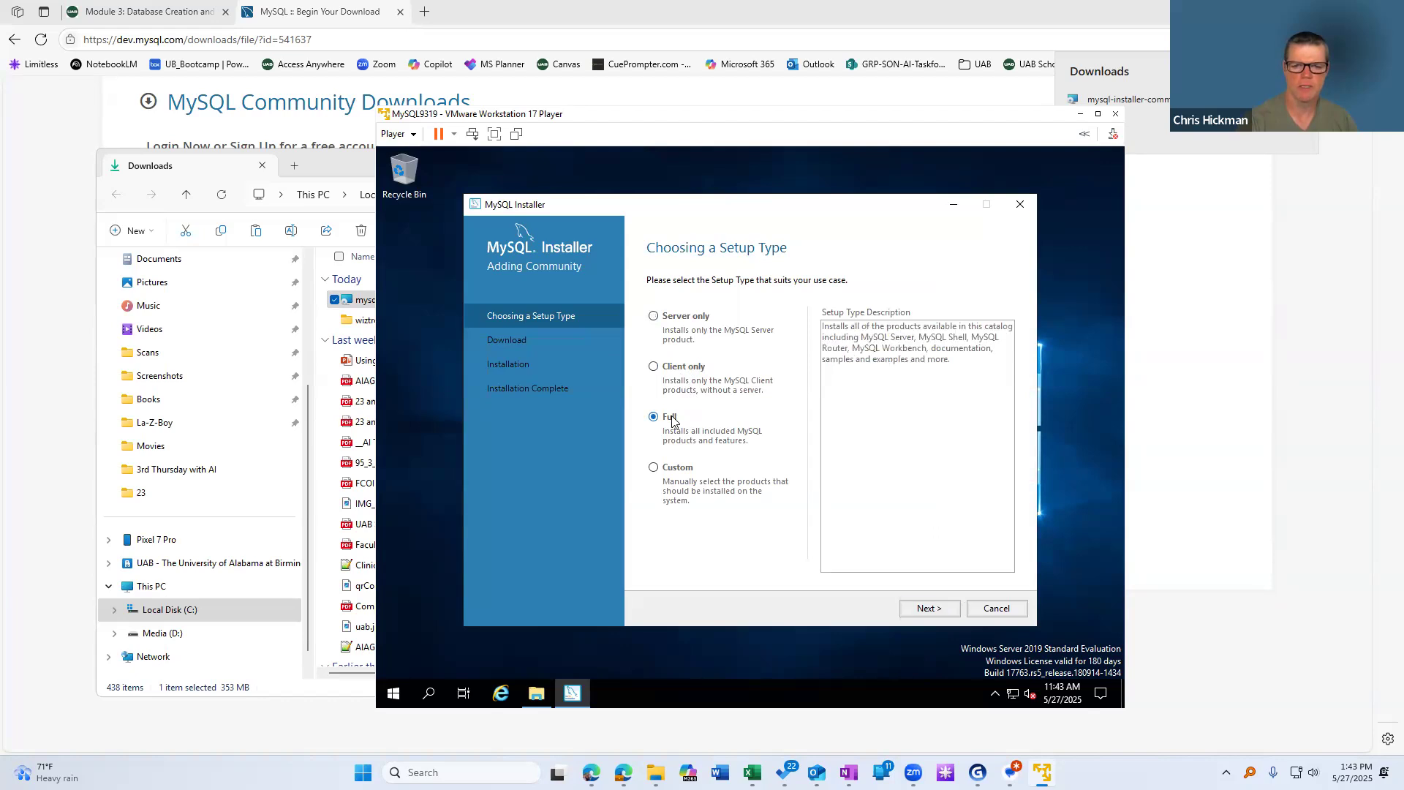
click(940, 608)
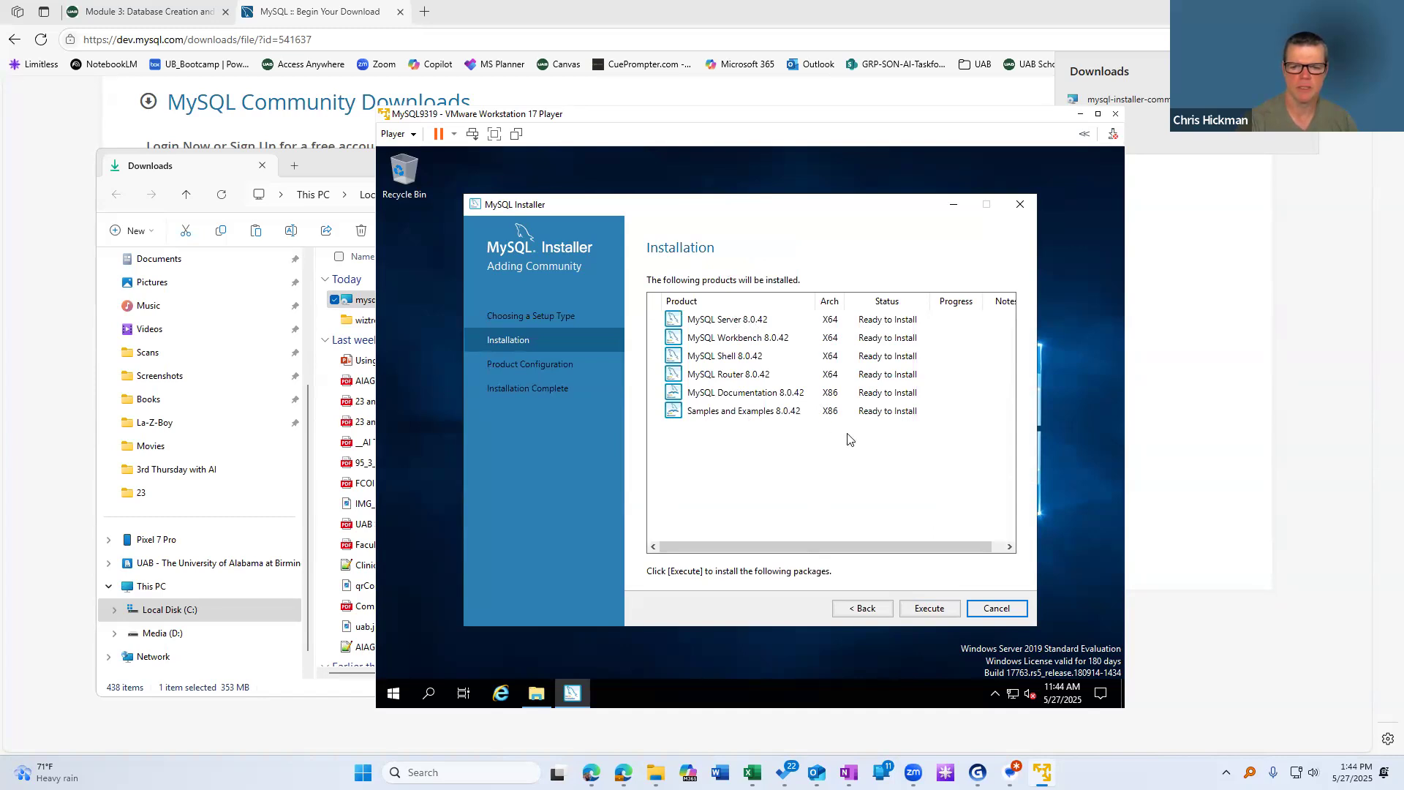
click(935, 611)
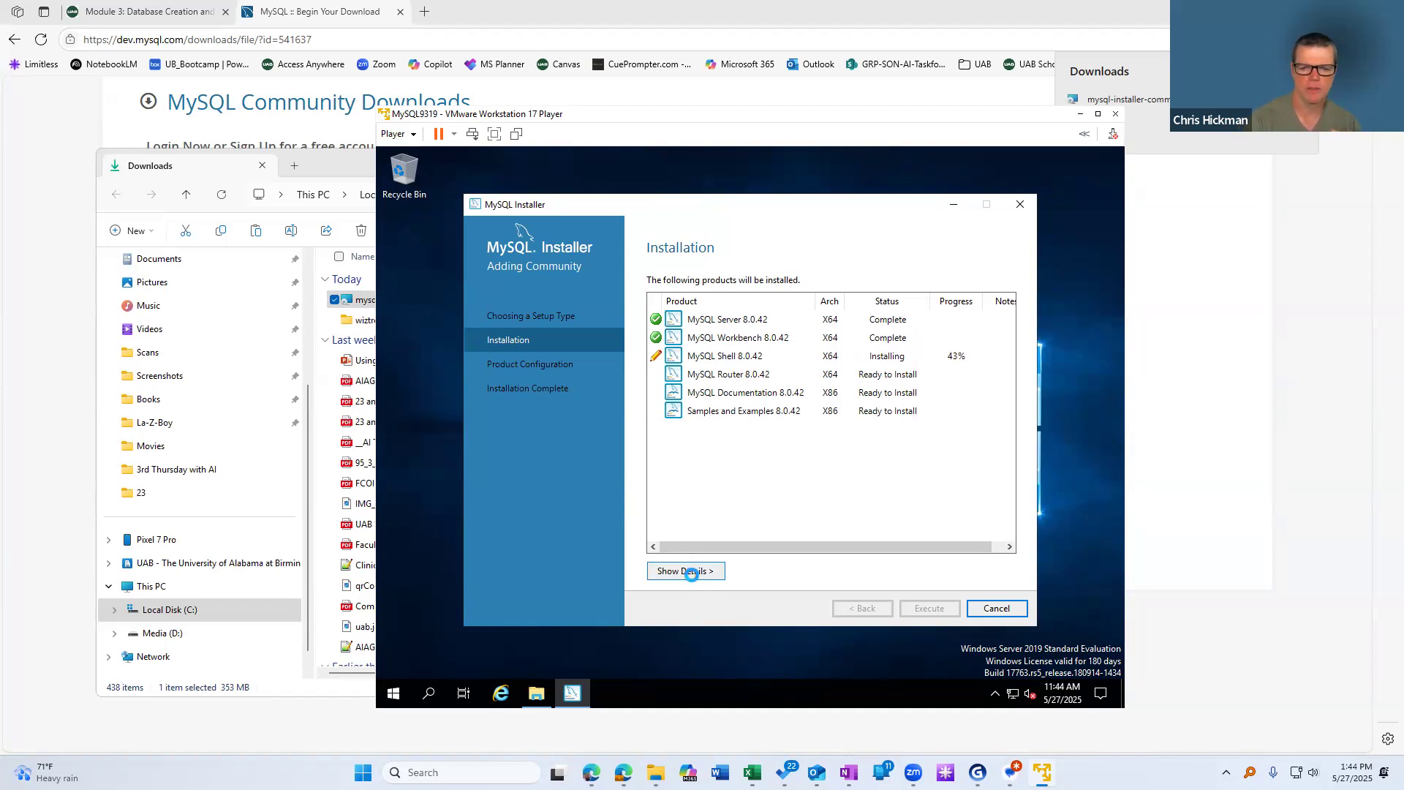
Examine the detailed installation log through its latest entries, and hide the details again.
click(695, 571)
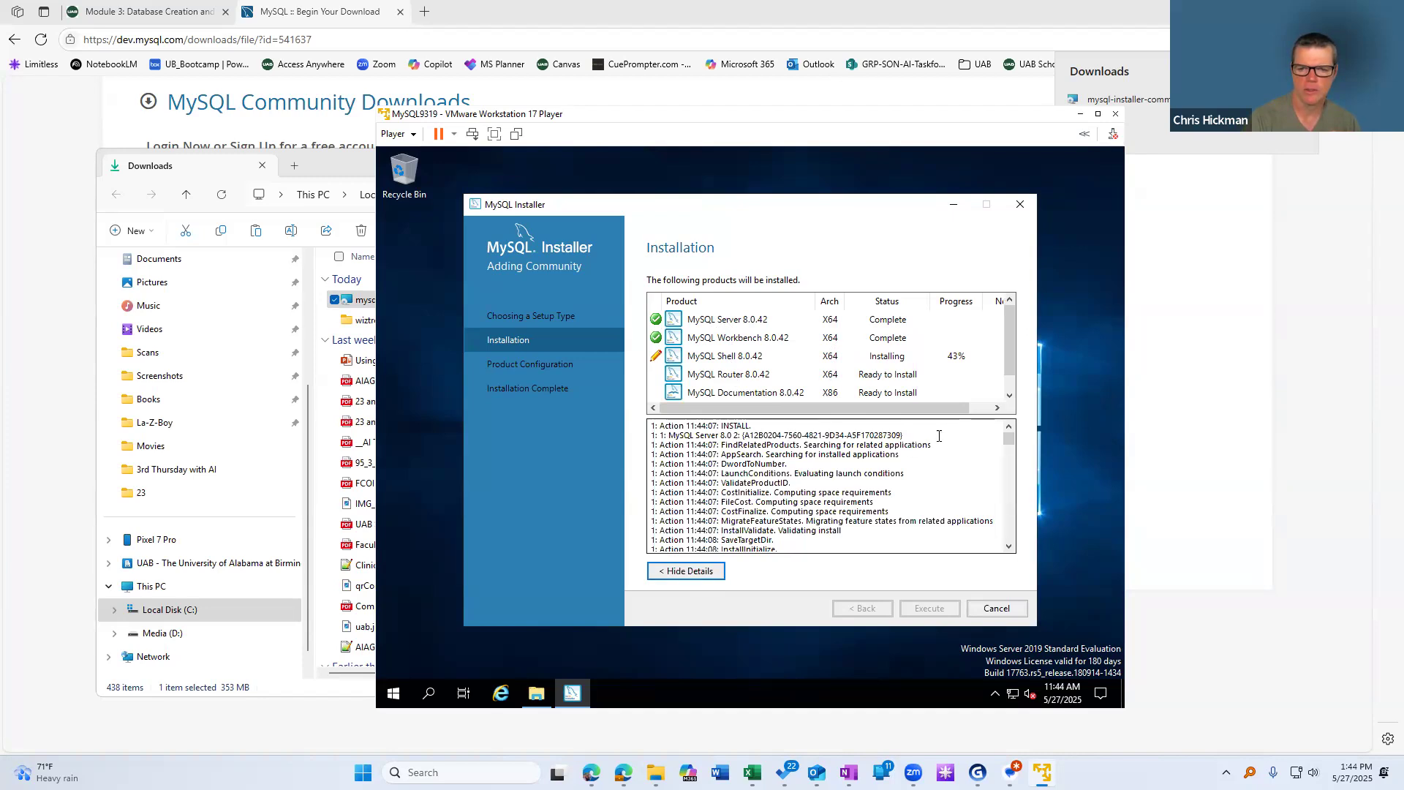
drag(1009, 440, 1004, 544)
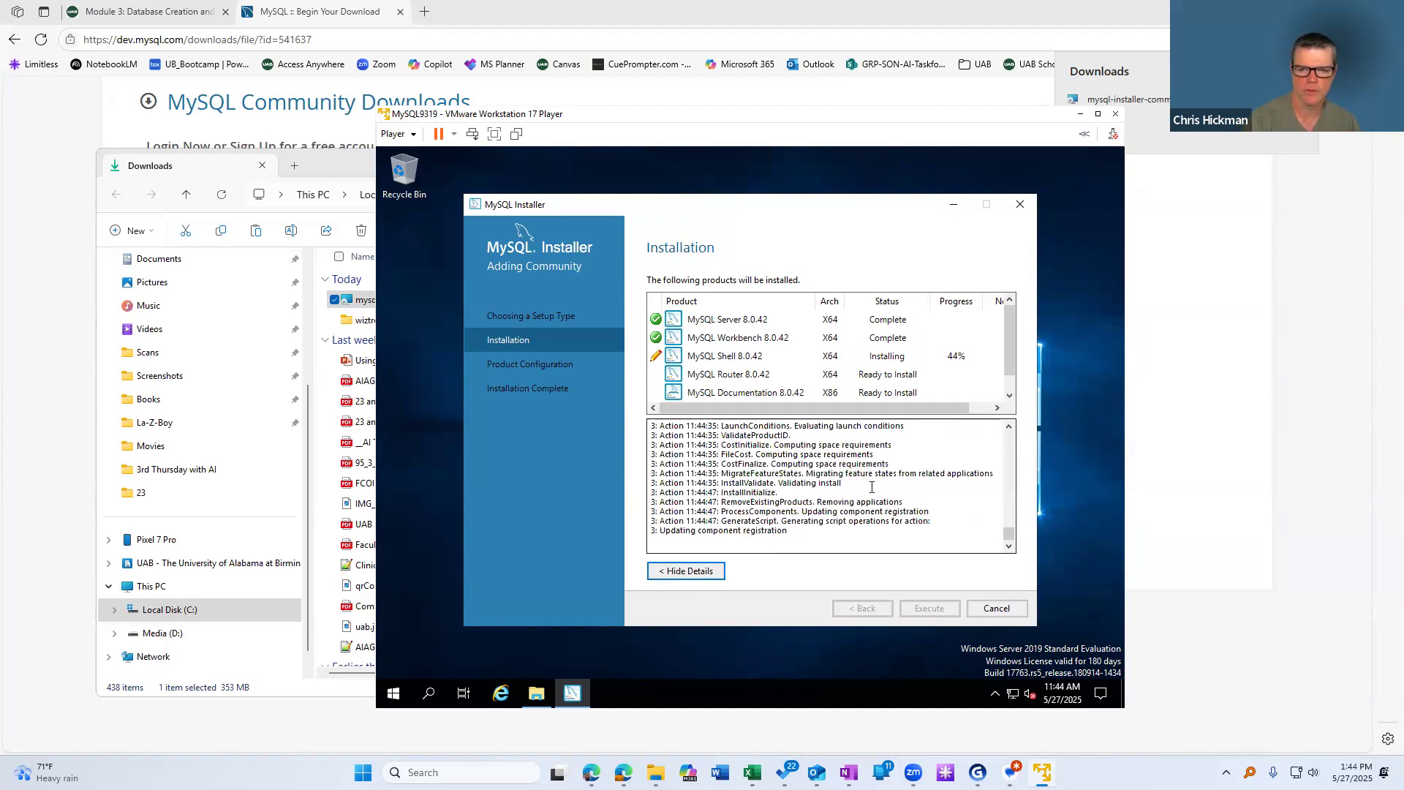
click(706, 569)
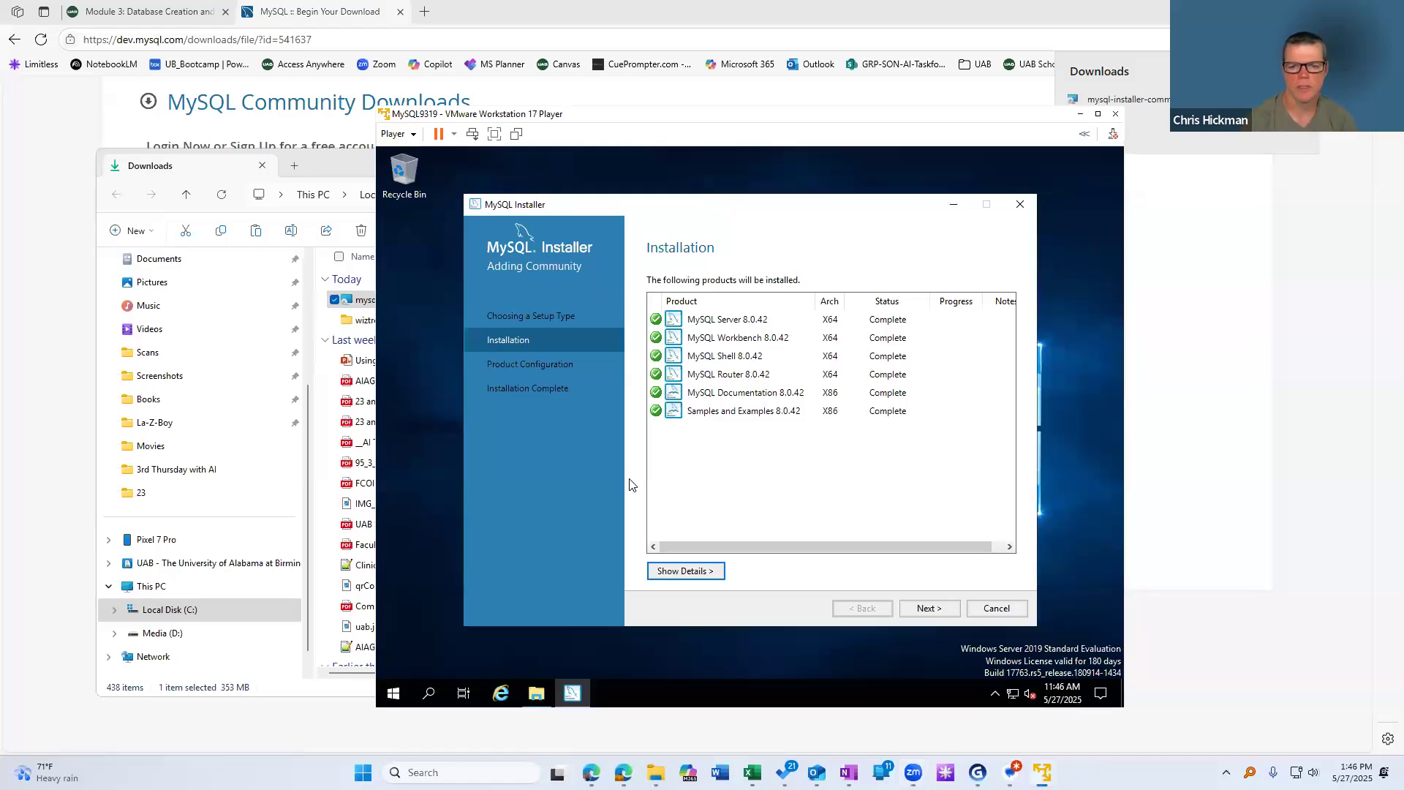
Start configuring MySQL Server, keeping the Development Computer type, TCP/IP port 3306 and strong password encryption for authentication.
click(929, 607)
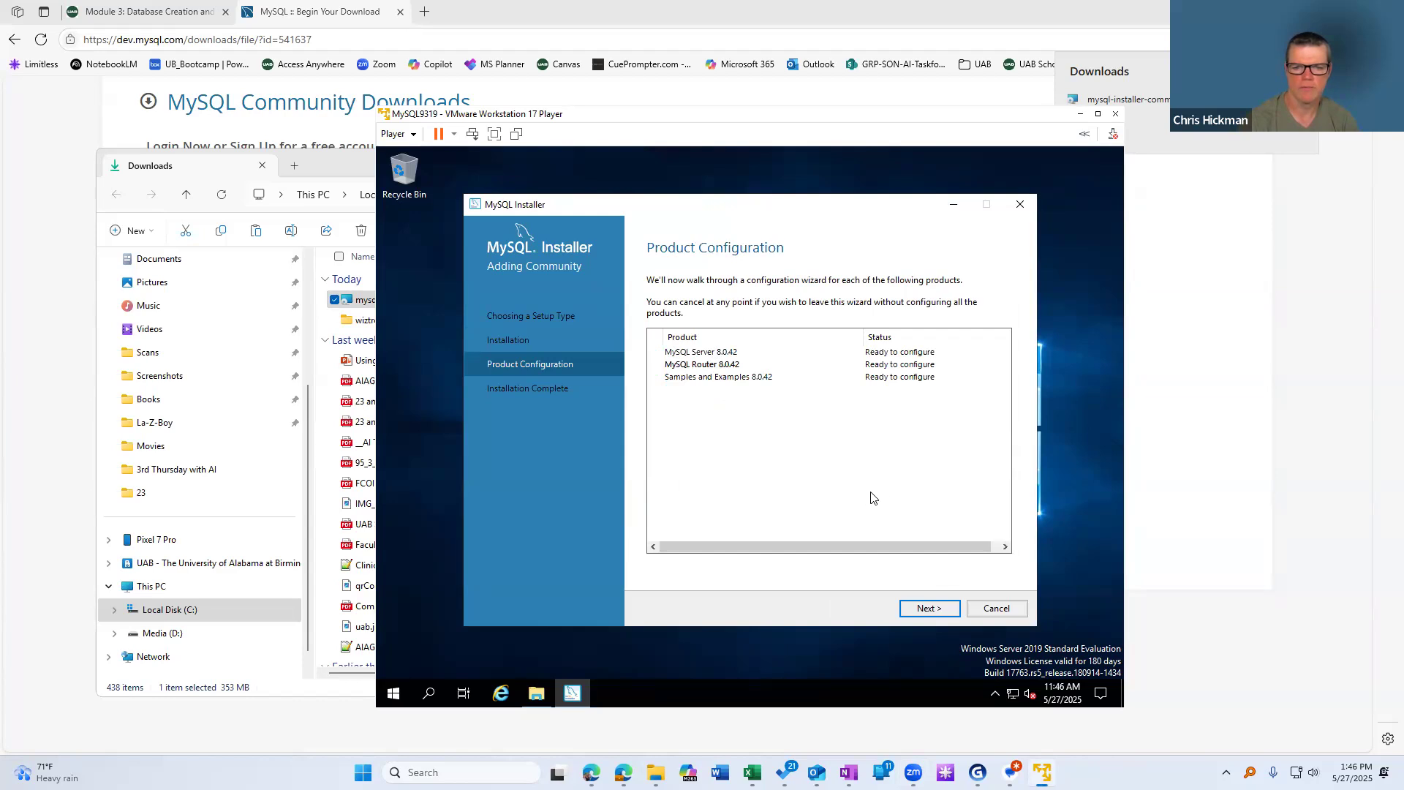
click(938, 610)
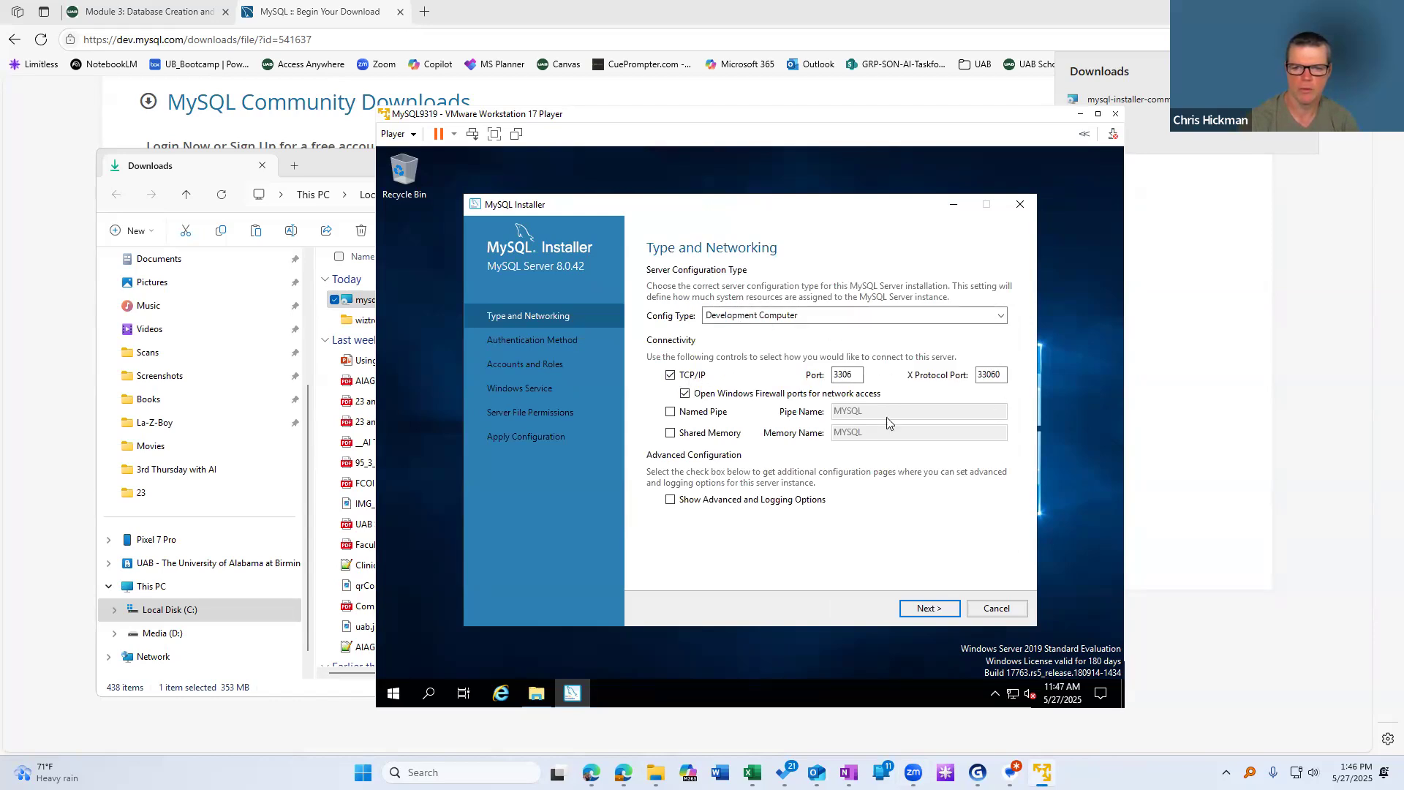
click(941, 612)
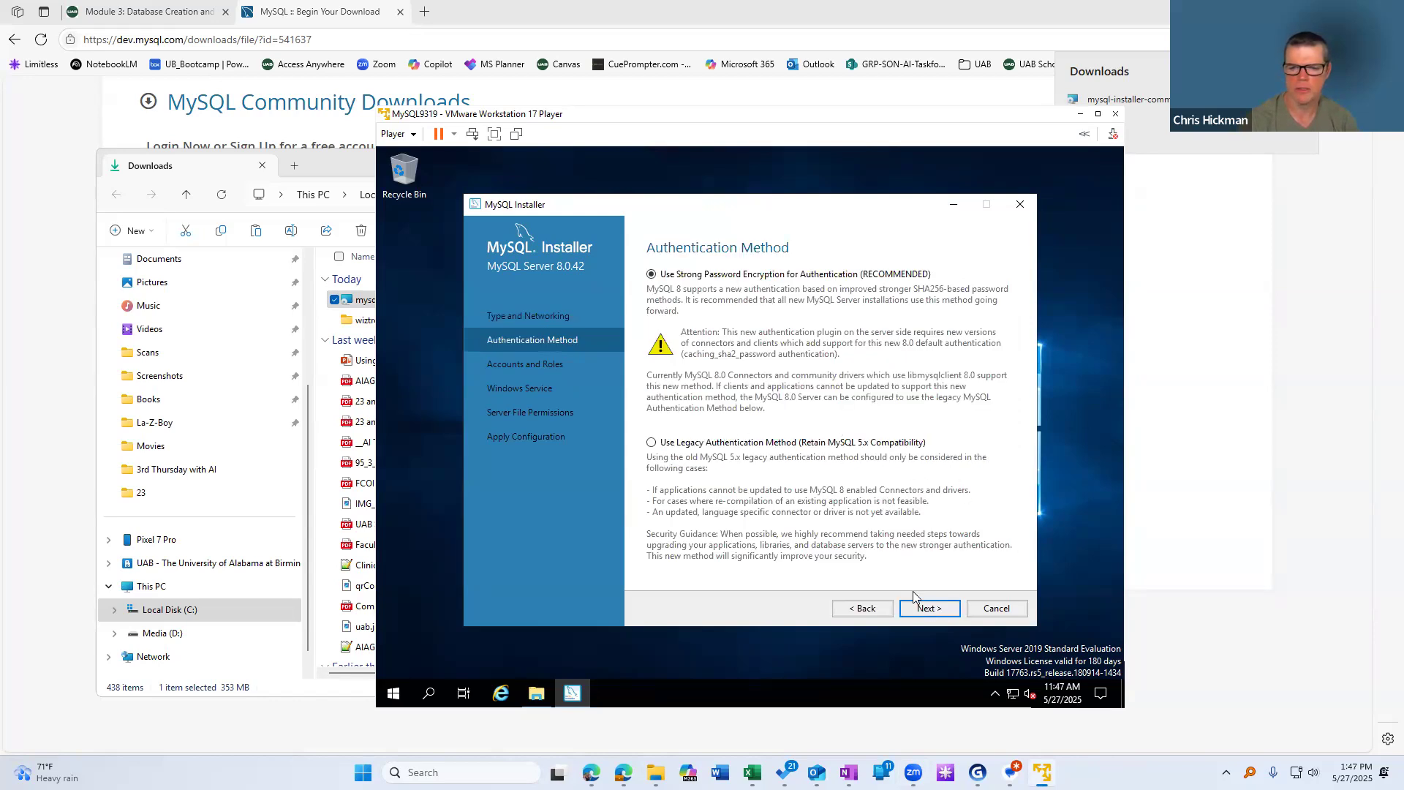
click(930, 610)
Enter and repeat the MySQL root password, and continue without adding user accounts.
text(P)
key(Tab)
text(Password)
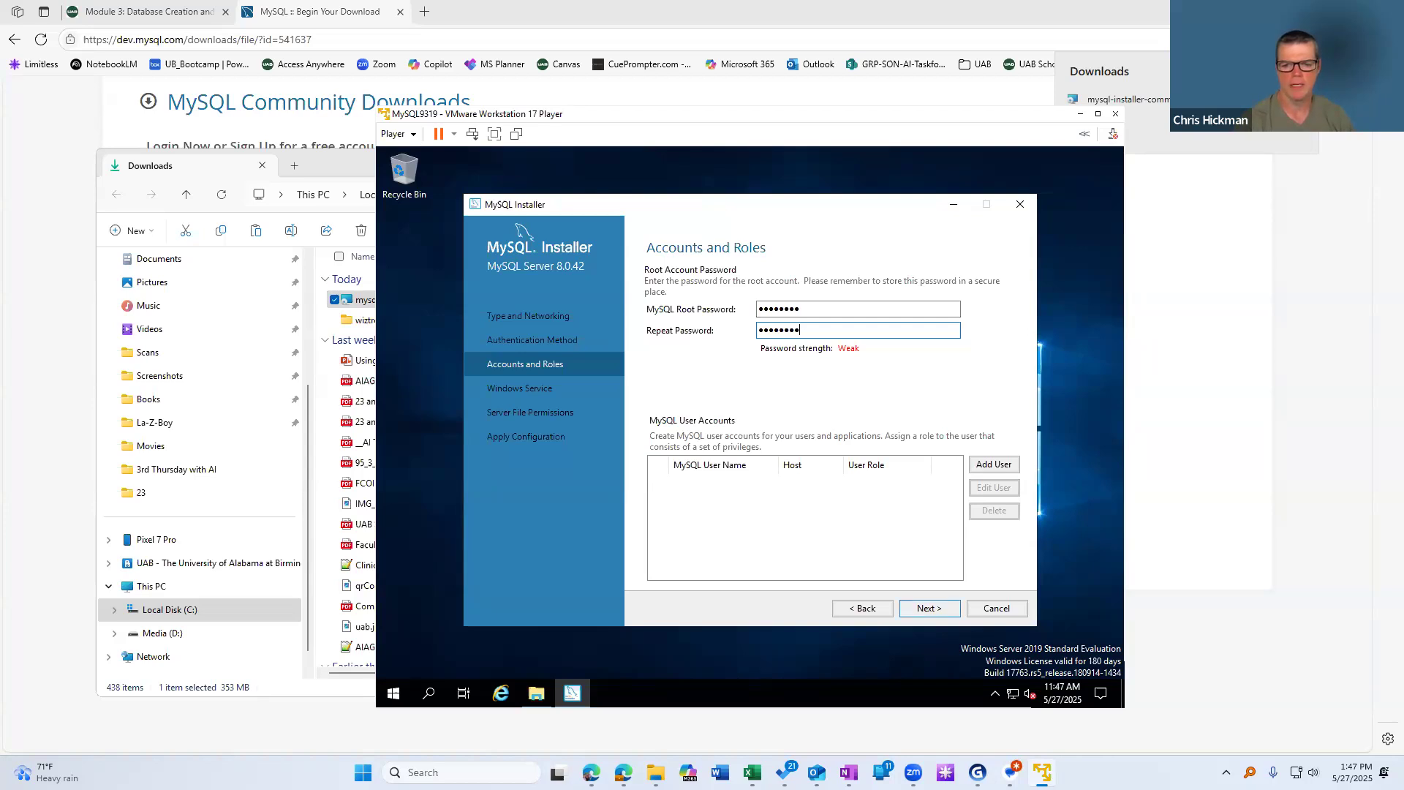
key(Return)
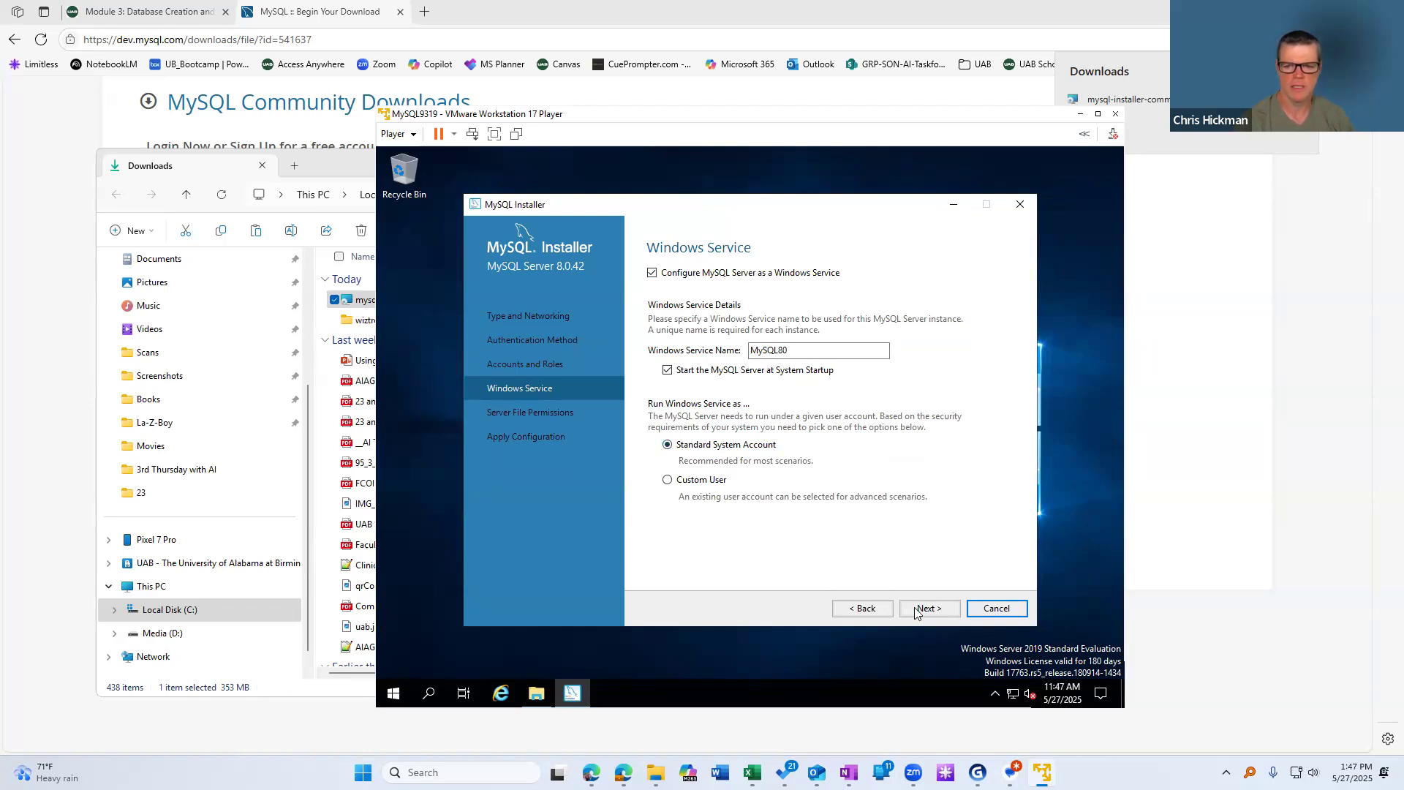
Accept the MySQL80 Windows service and full-access server file permission defaults, and execute the server configuration.
click(933, 613)
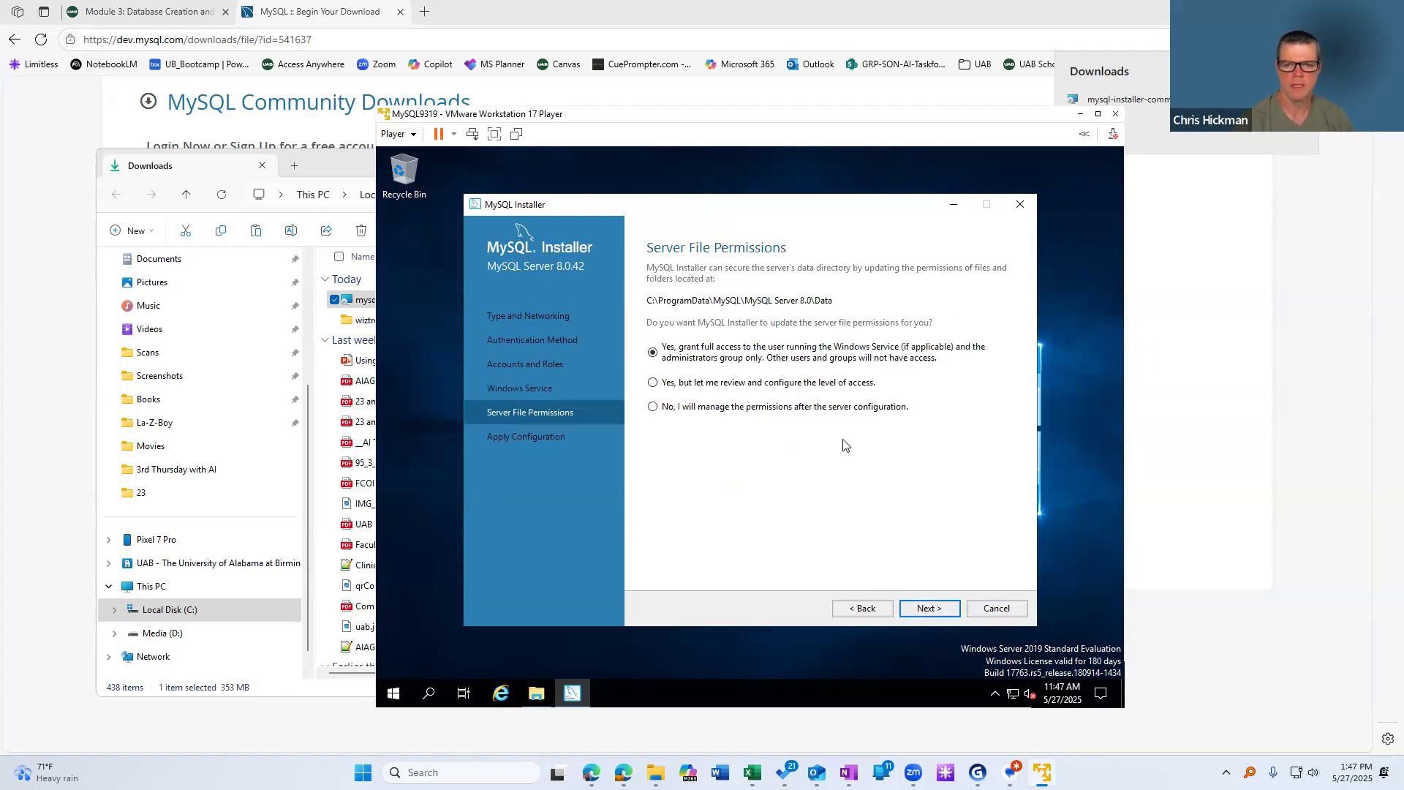
click(930, 608)
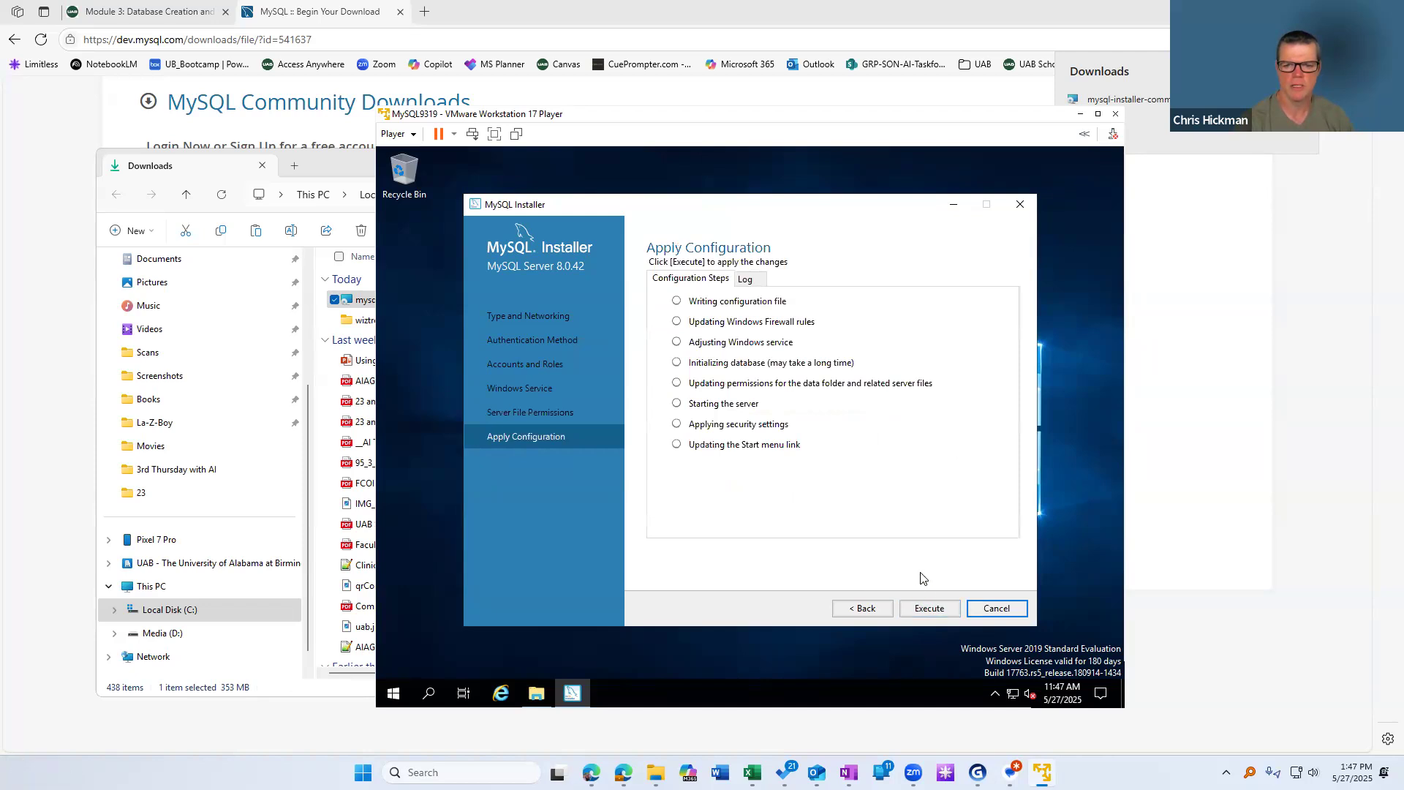
click(918, 607)
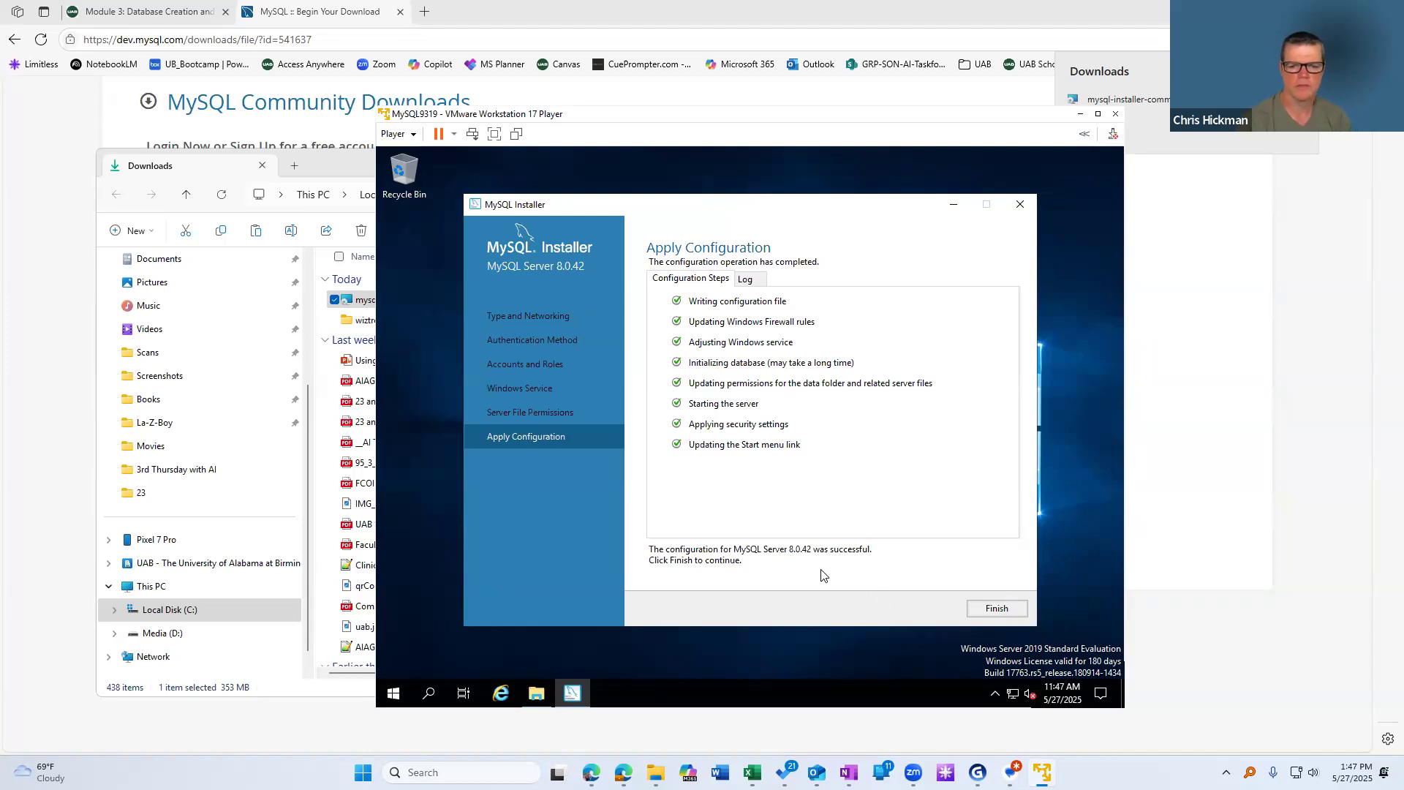
Finish the MySQL Server configuration and proceed to the MySQL Router configuration.
click(994, 613)
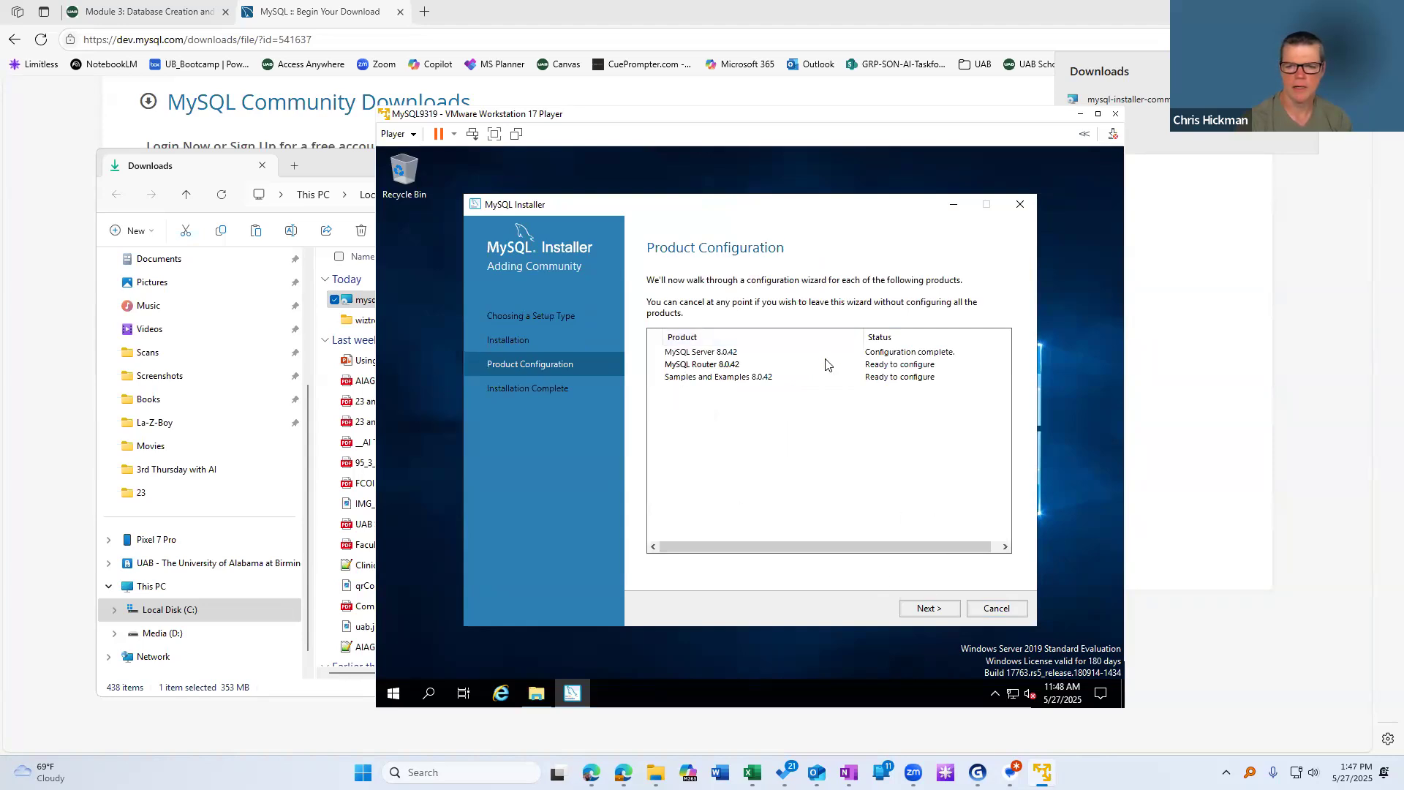
click(940, 609)
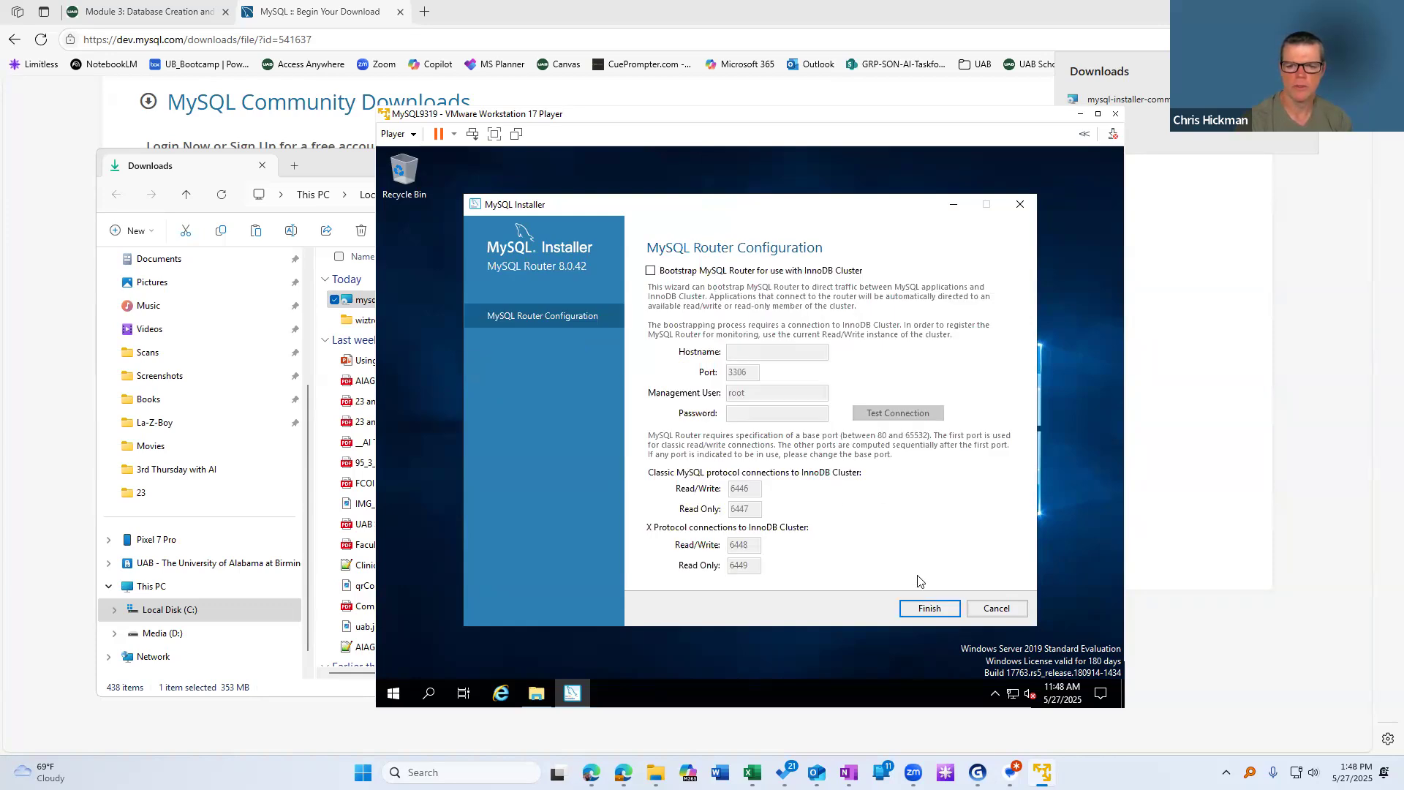
Finish the MySQL Router configuration without bootstrapping, and enter and check the root password for the Samples and Examples server connection.
click(930, 610)
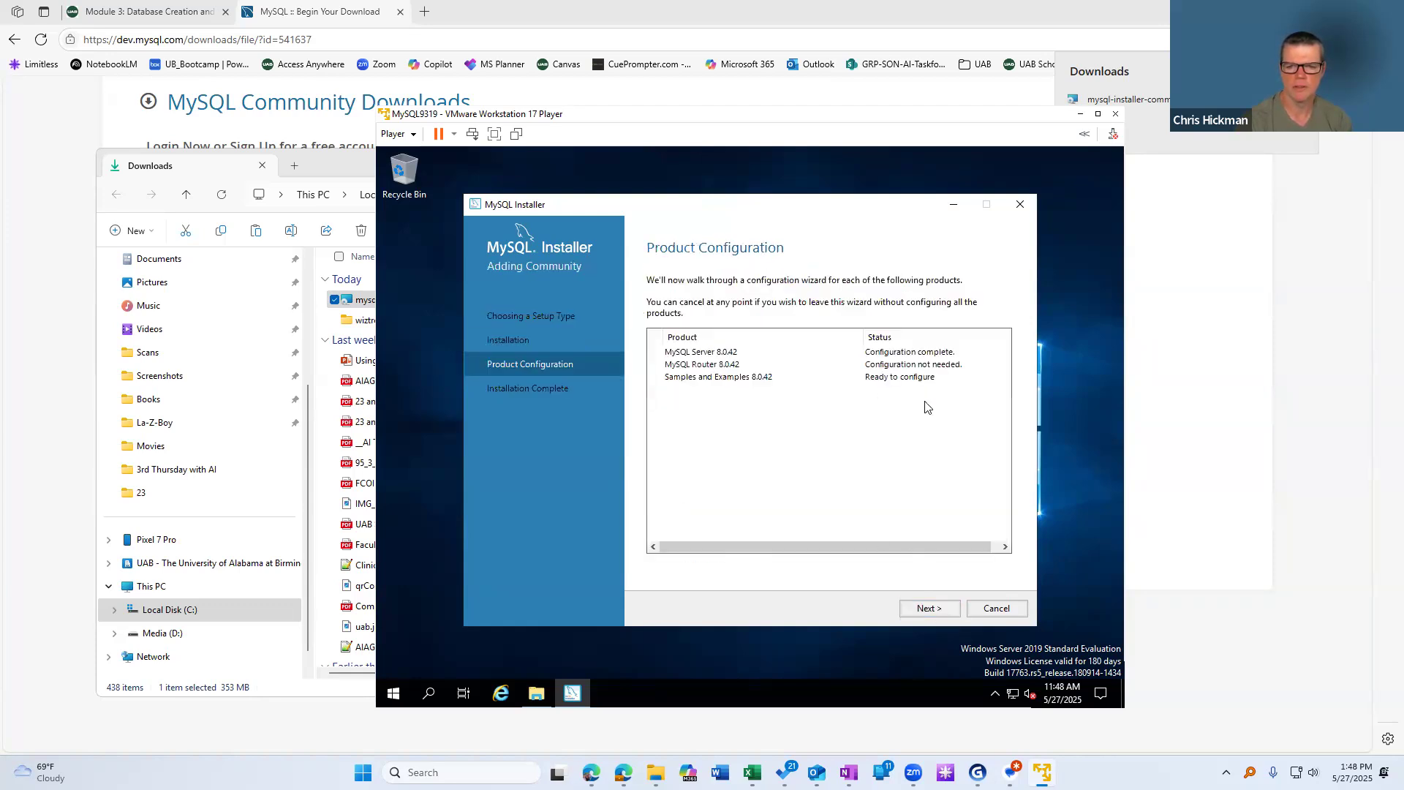
click(927, 610)
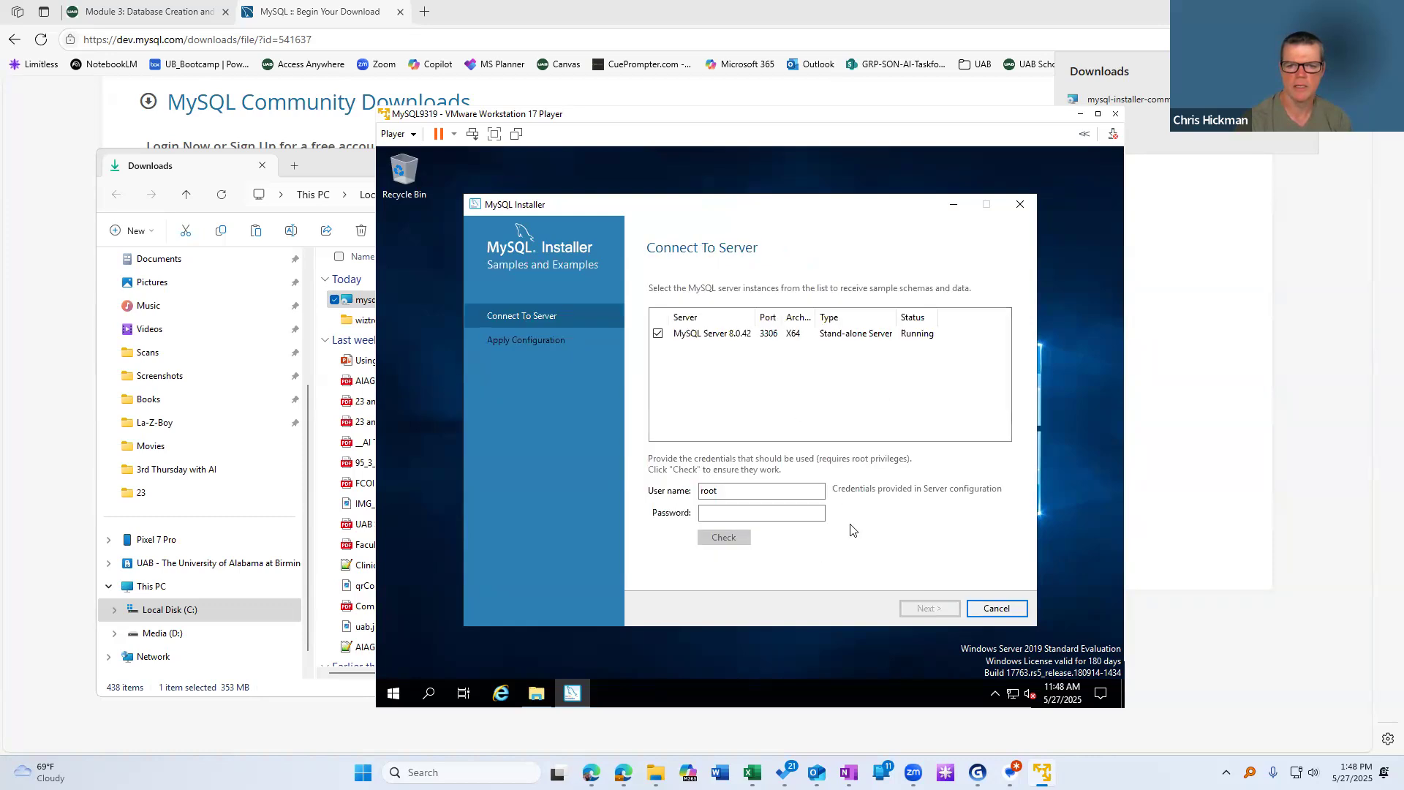
click(758, 513)
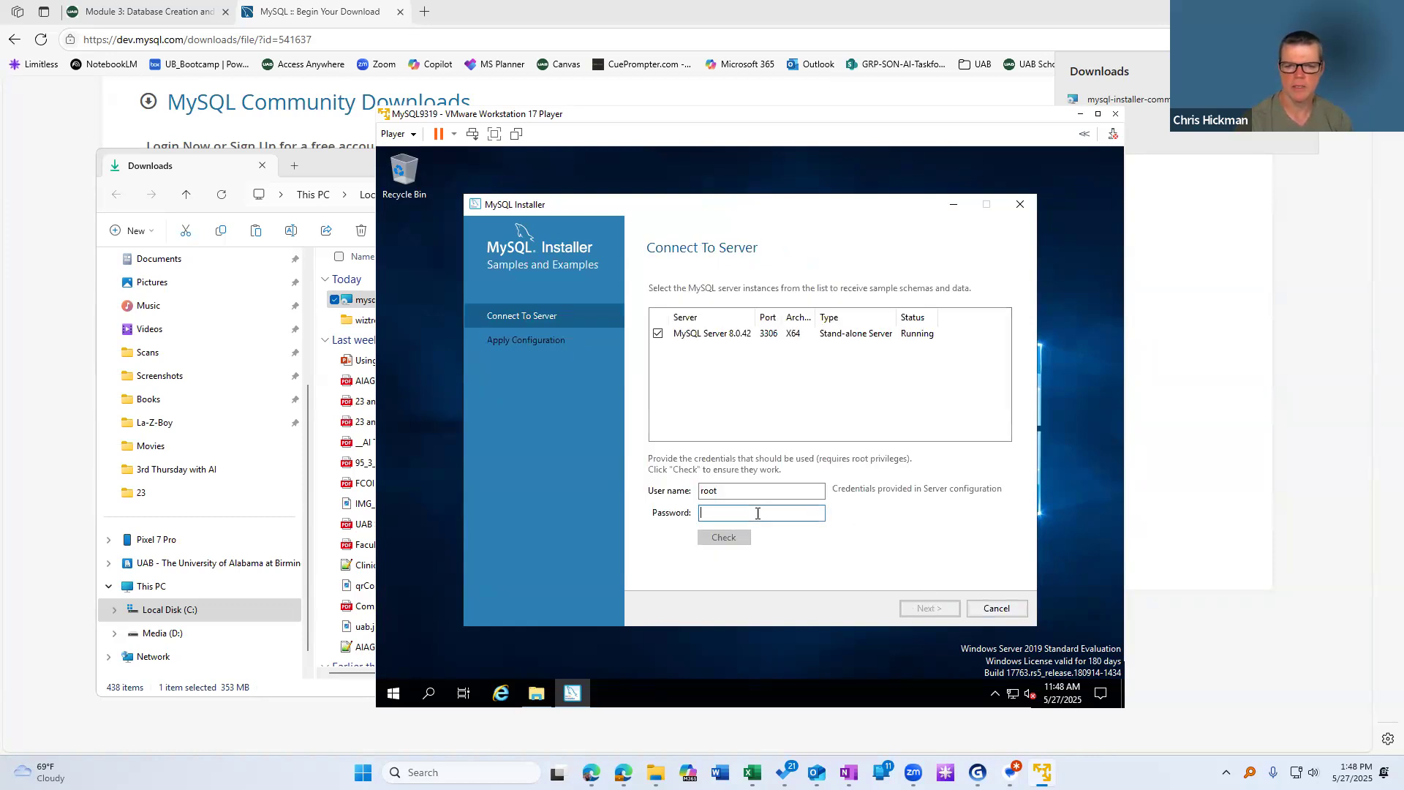
text(password)
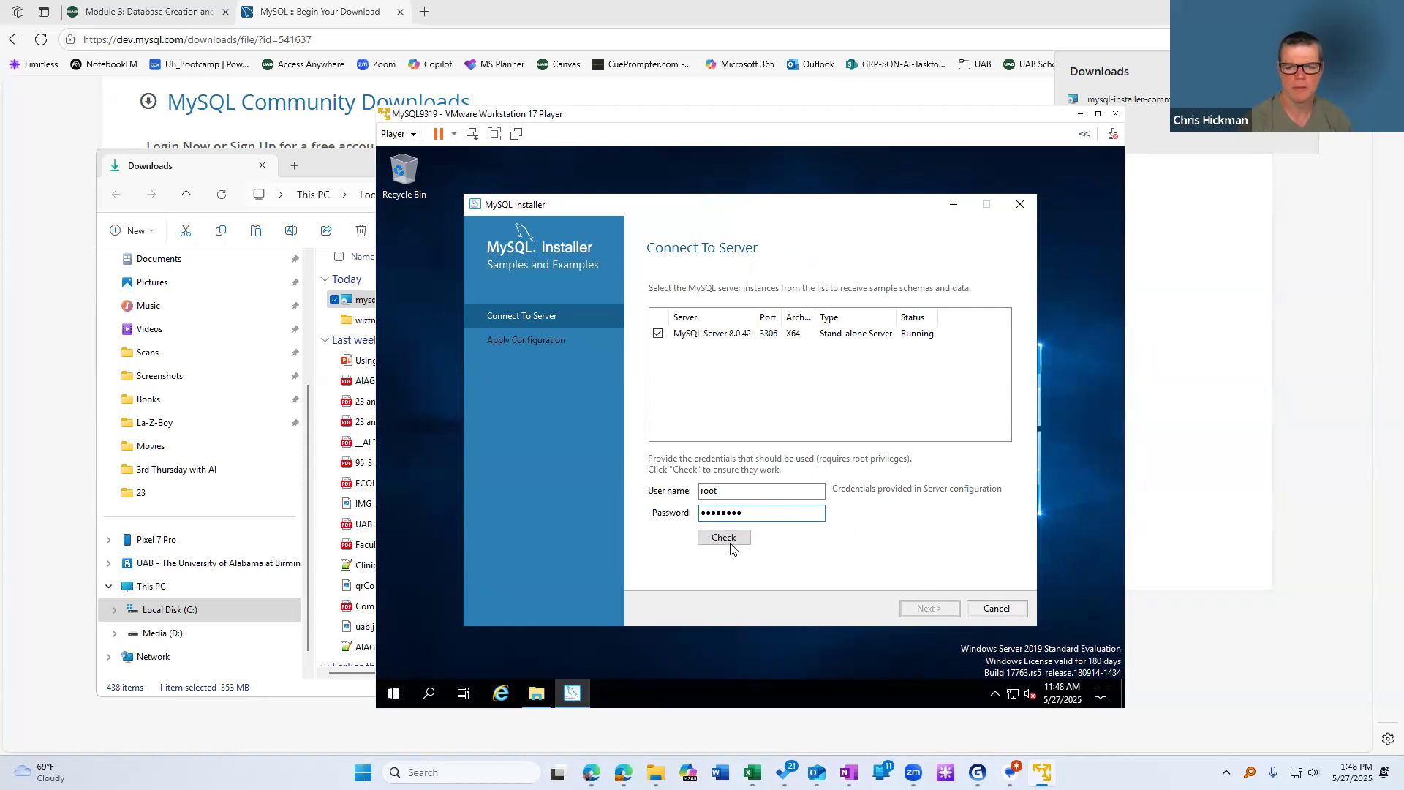
click(731, 543)
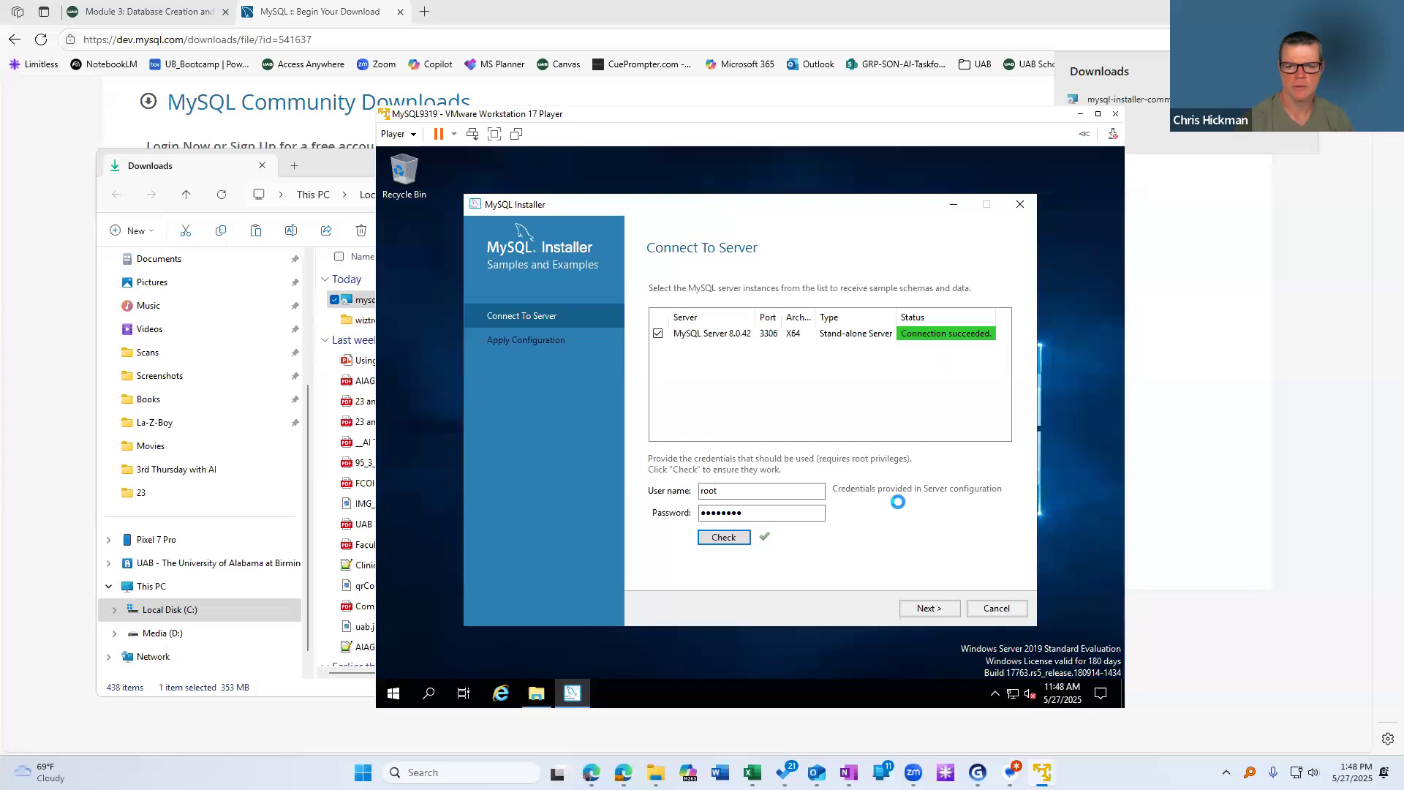
Execute the Samples and Examples configuration and finish the installation, keeping MySQL Workbench and MySQL Shell set to start after setup.
click(930, 609)
click(930, 609)
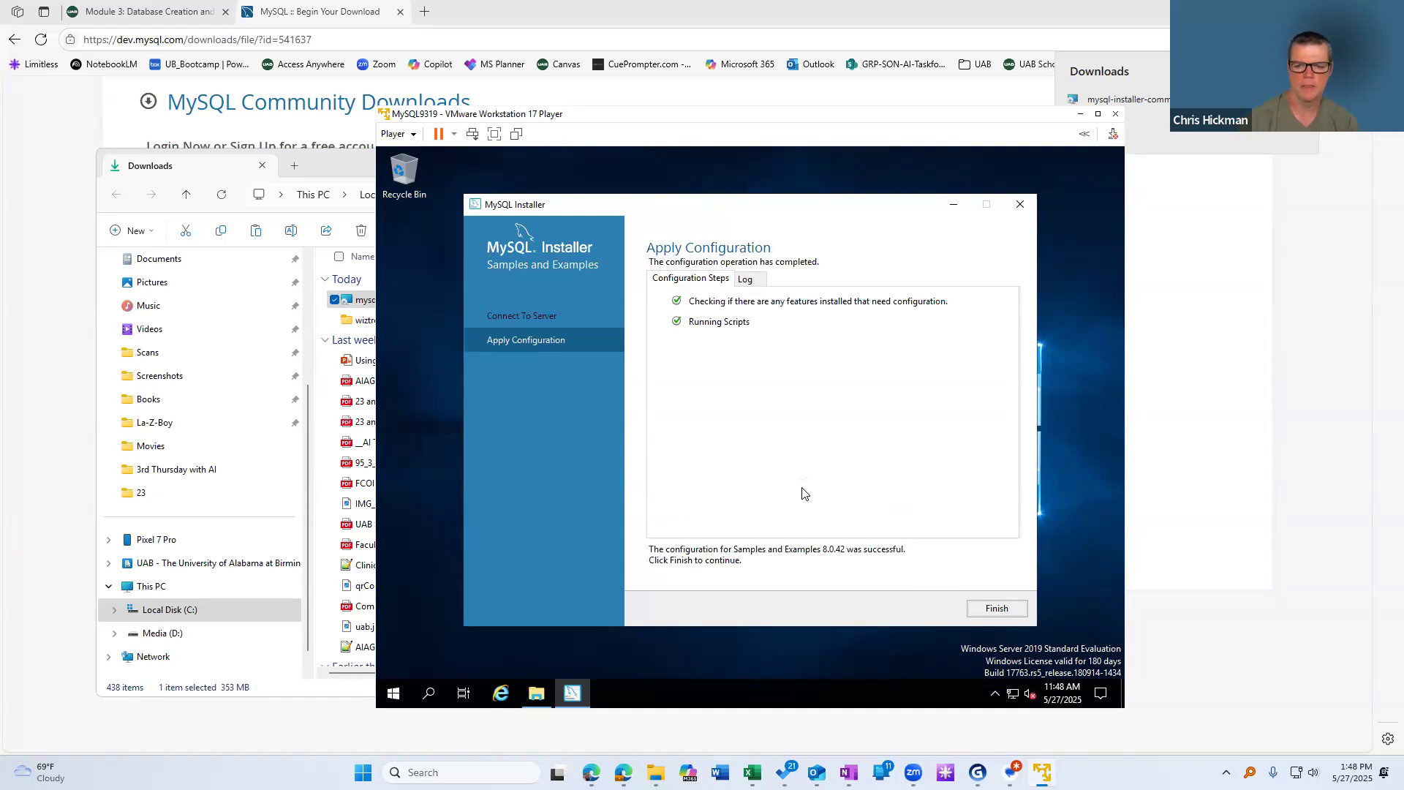
click(1001, 606)
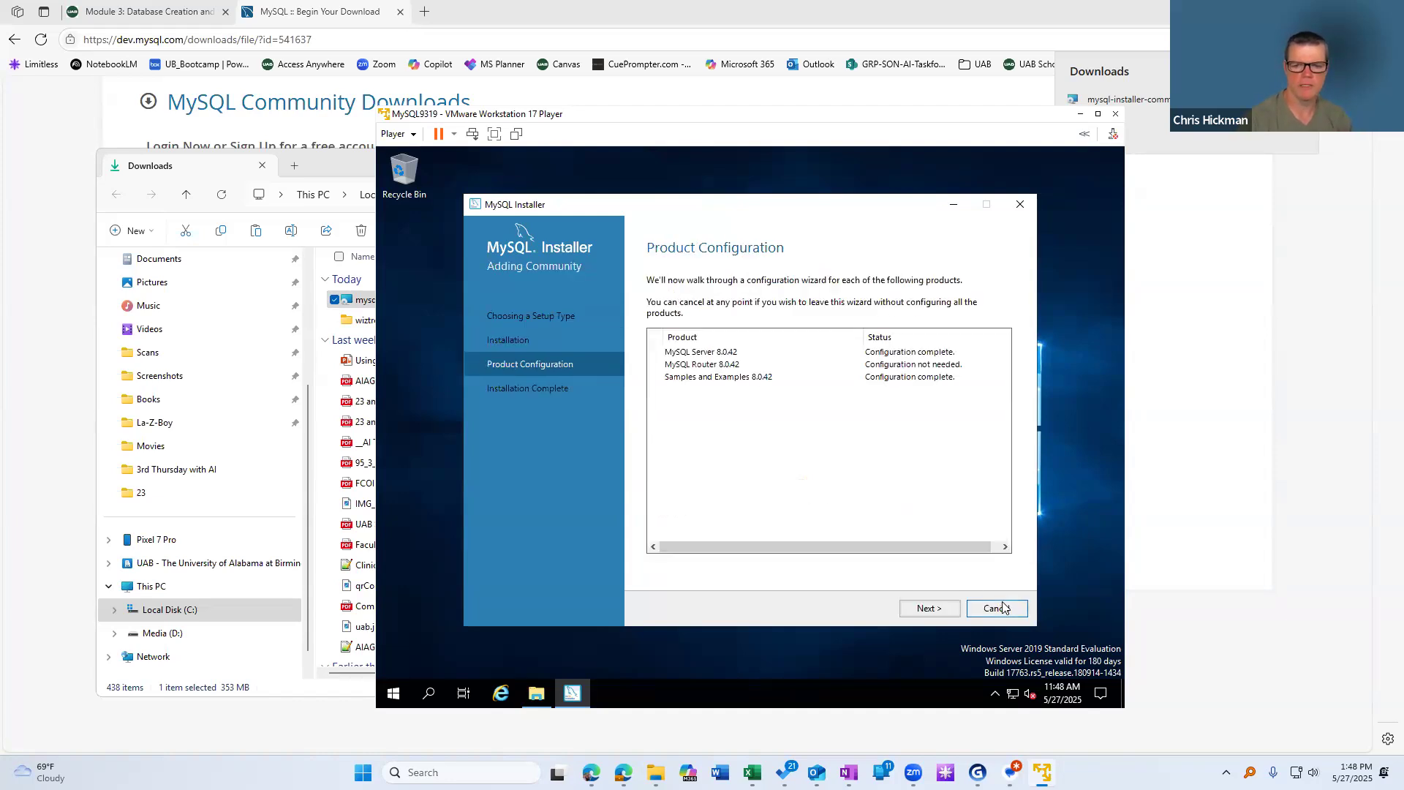
click(927, 609)
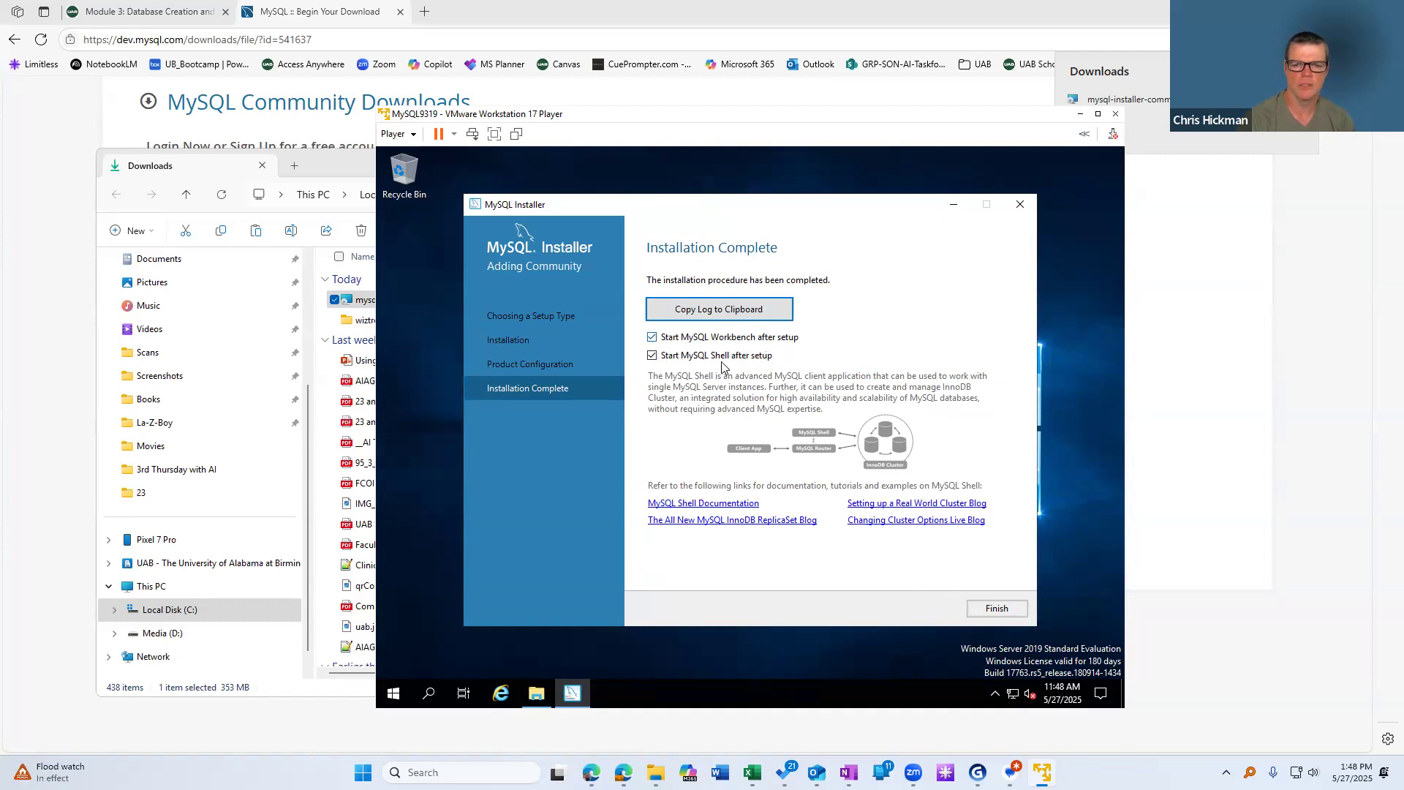
click(995, 610)
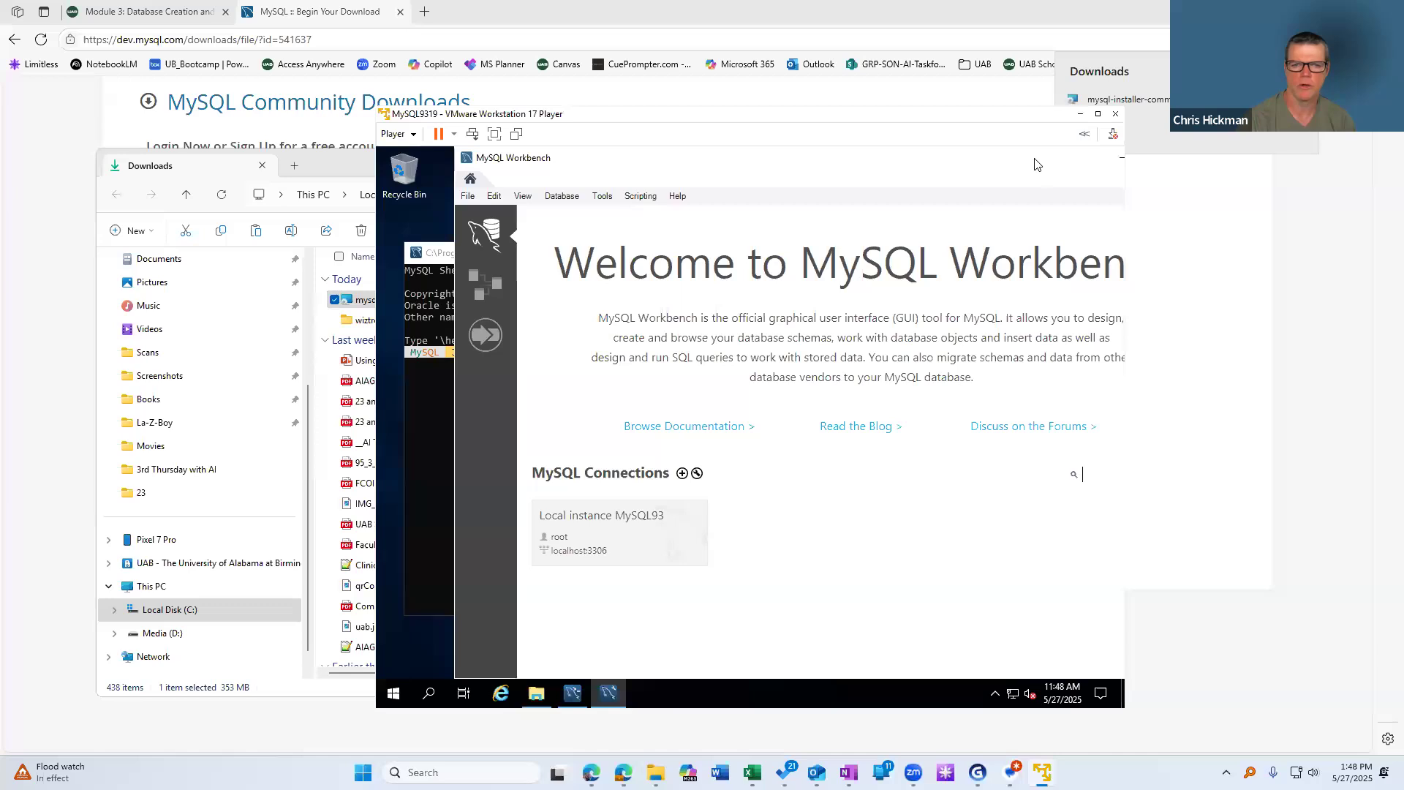
Maximize MySQL Workbench and connect to Local instance MySQL93 with the root password, saving the password in the vault.
double_click(937, 228)
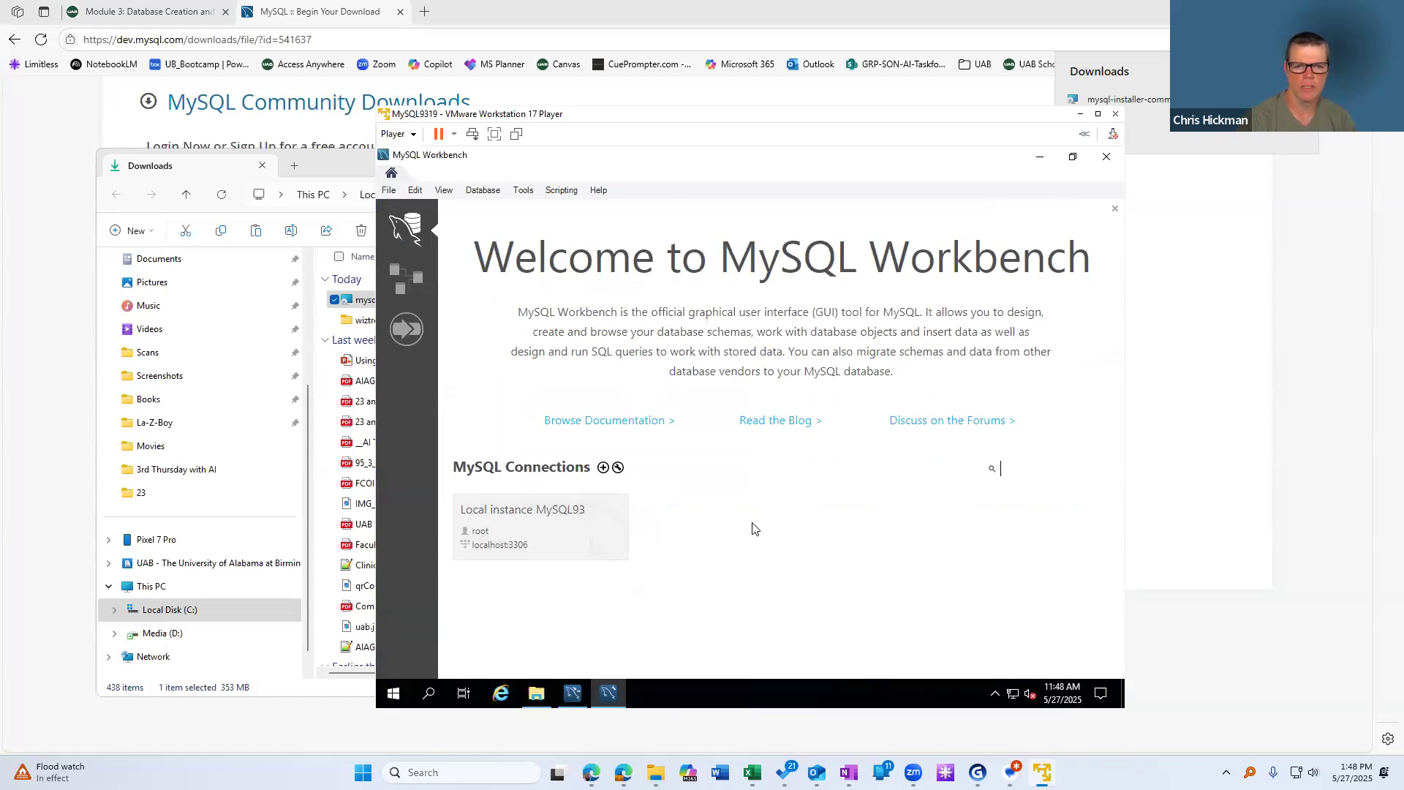
click(516, 525)
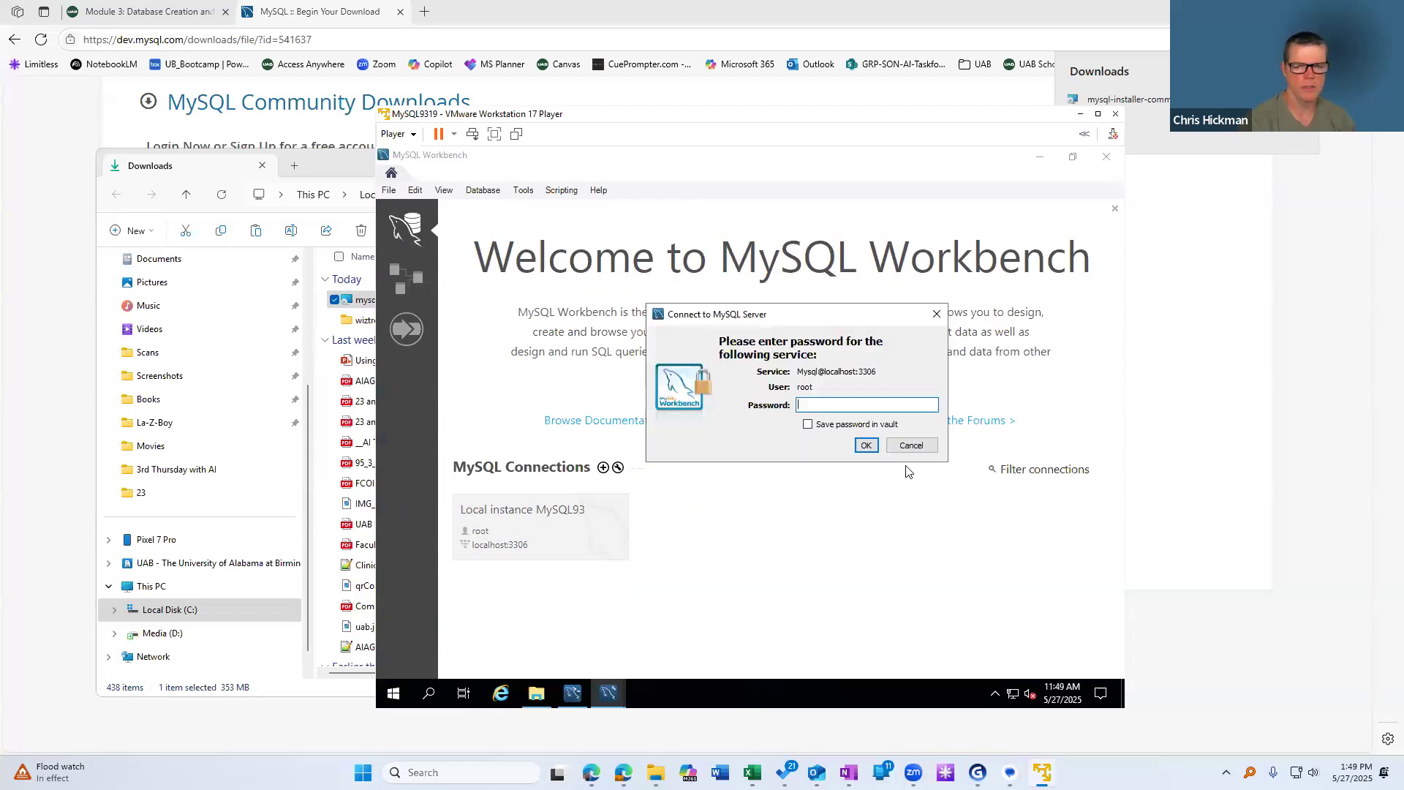
text(********)
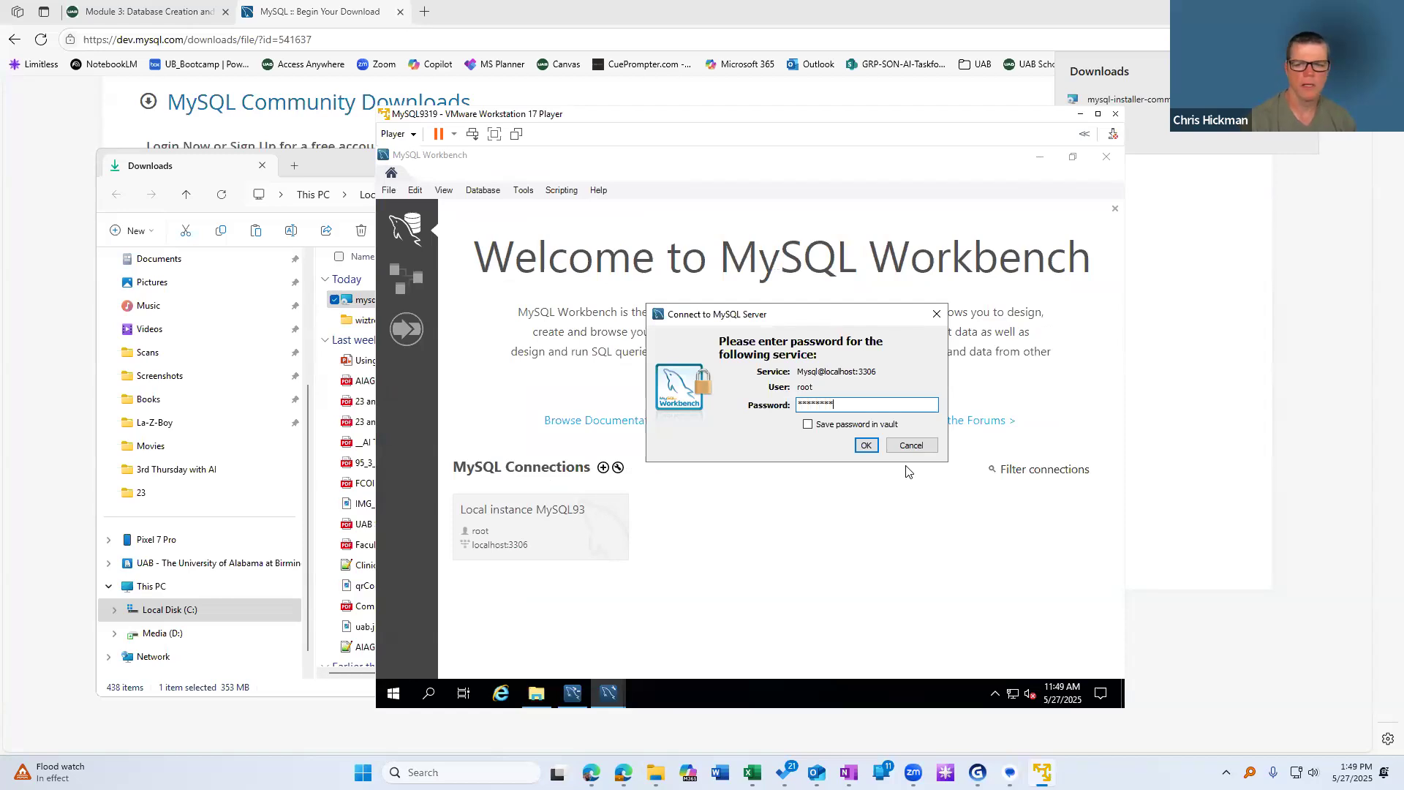
click(827, 428)
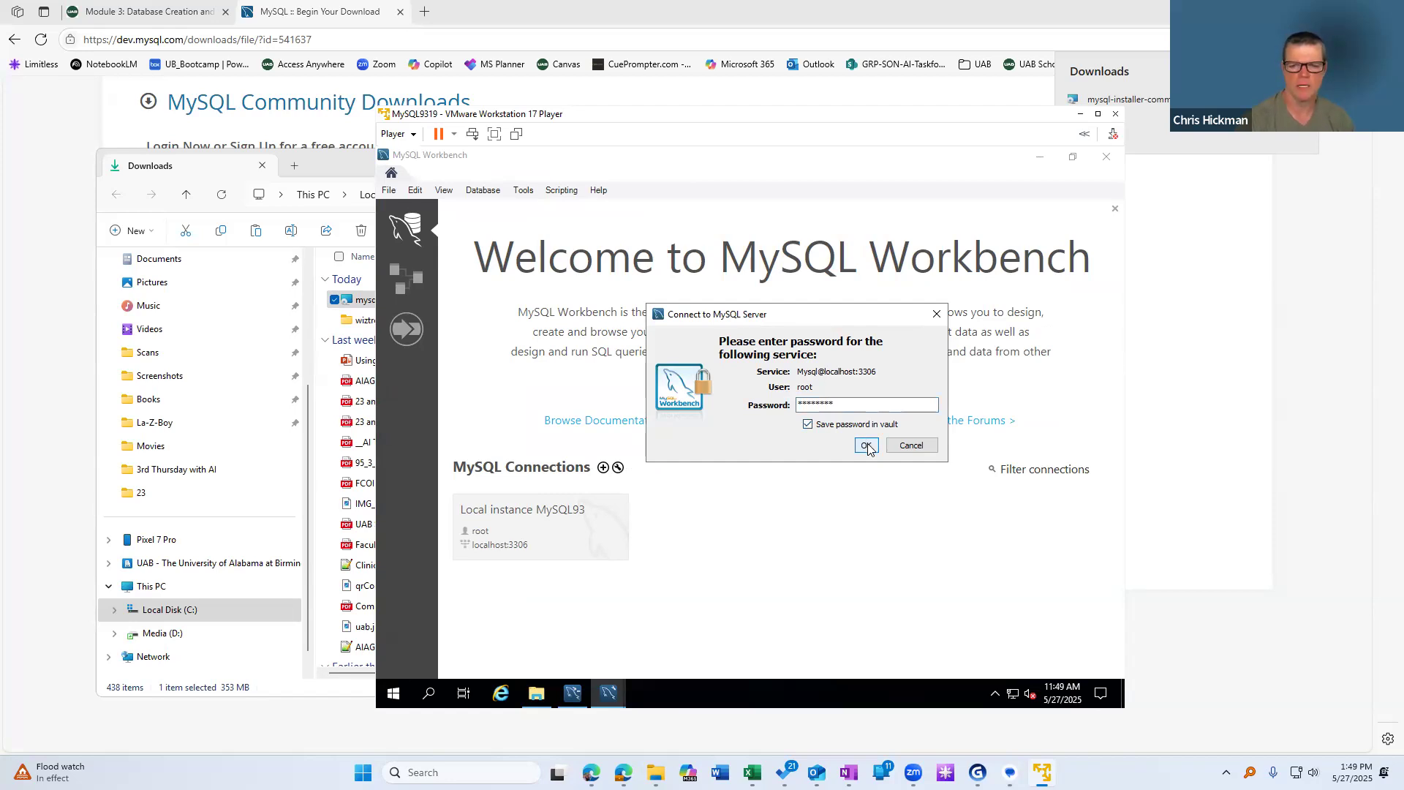
click(867, 446)
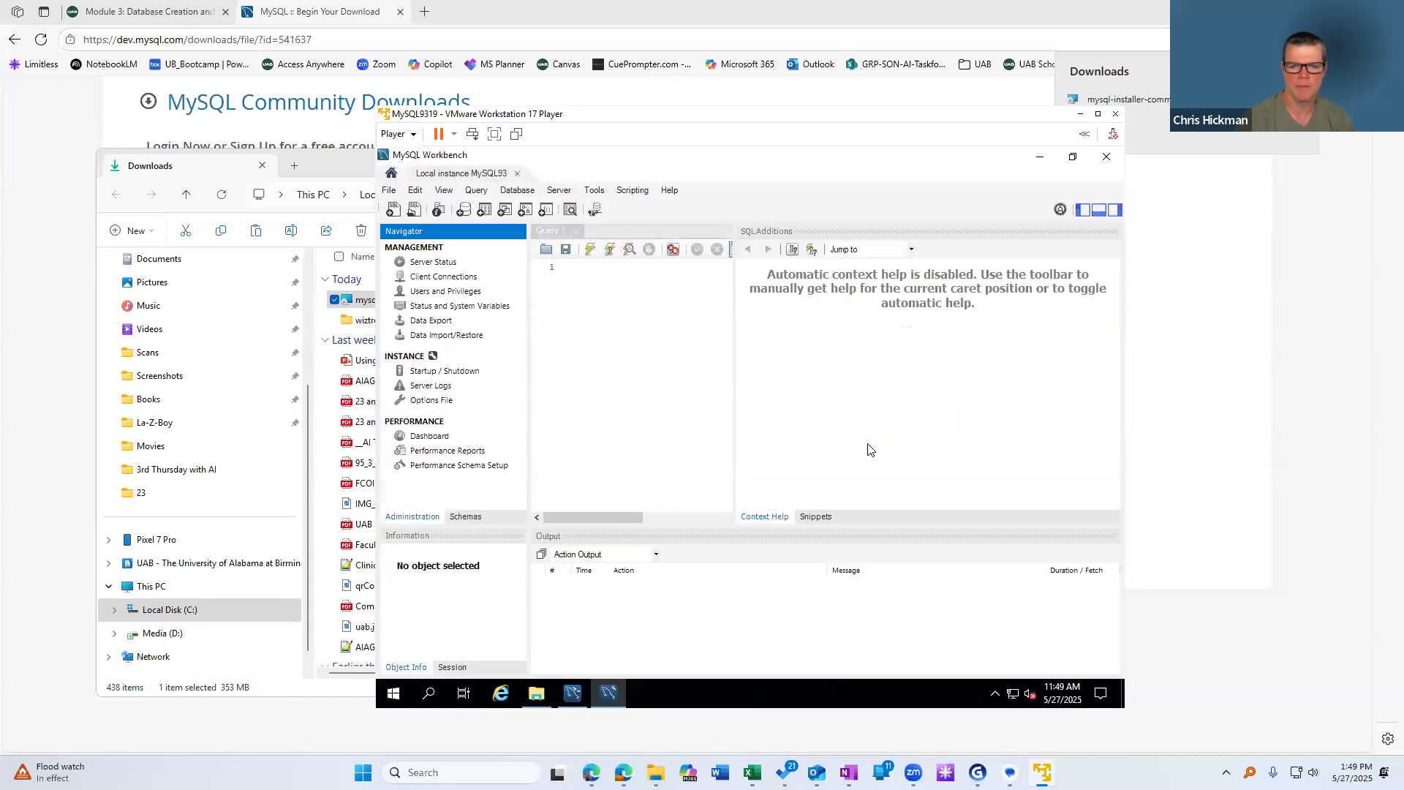
Widen the query editor by narrowing the SQL Additions area, and show the server's schemas in the Navigator.
drag(734, 390, 952, 385)
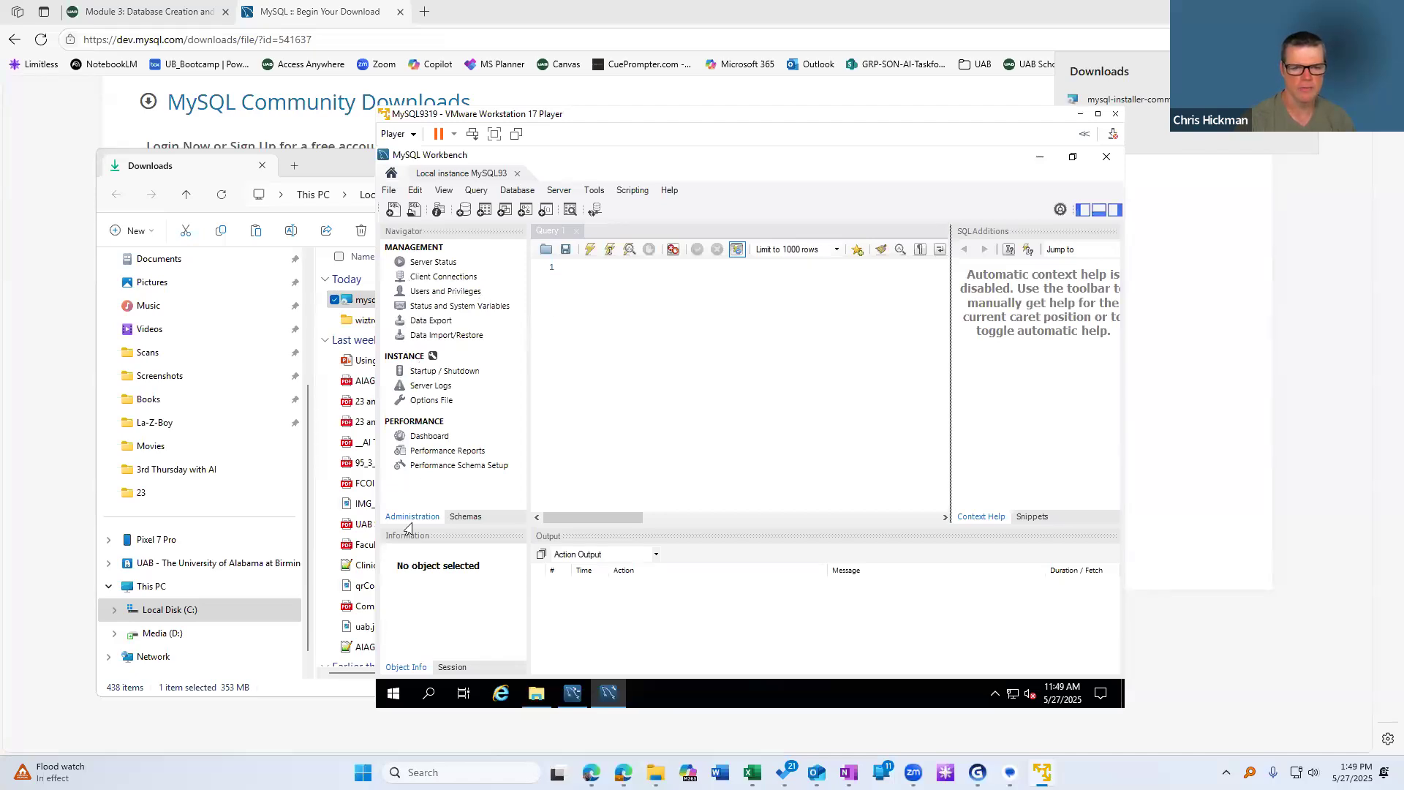
click(460, 518)
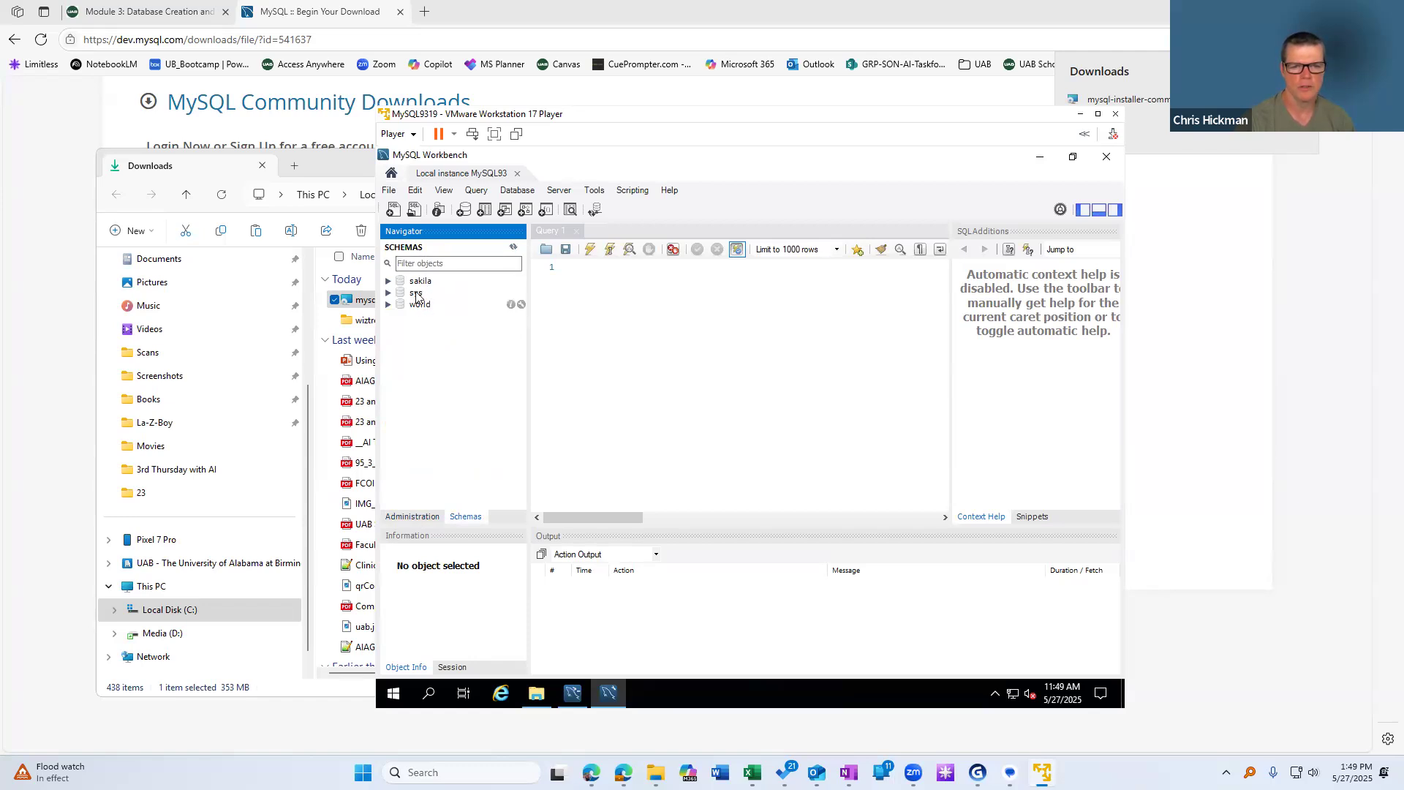
Examine the tables of the sys, world and sakila schemas, collapsing each schema after viewing it.
click(417, 293)
click(388, 293)
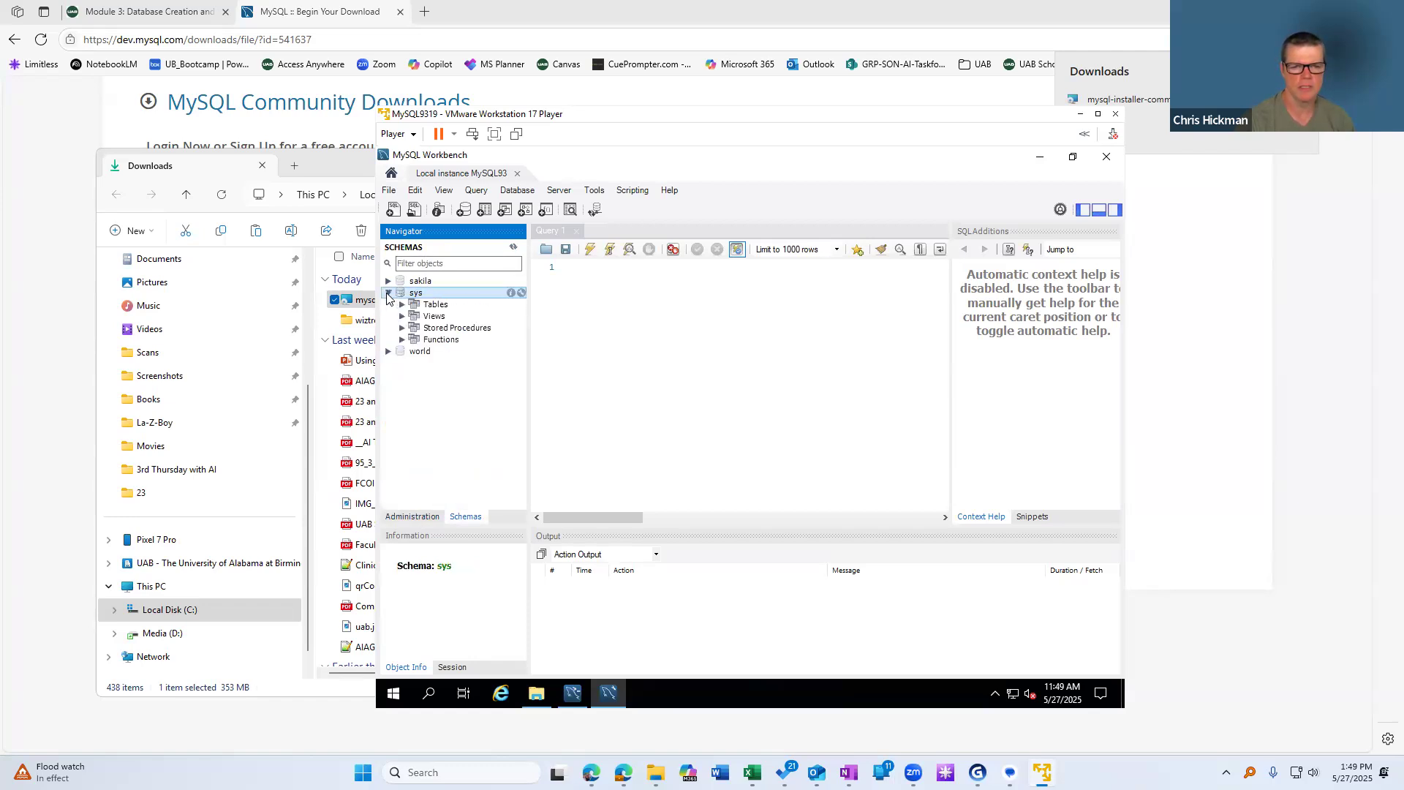
click(402, 305)
click(403, 304)
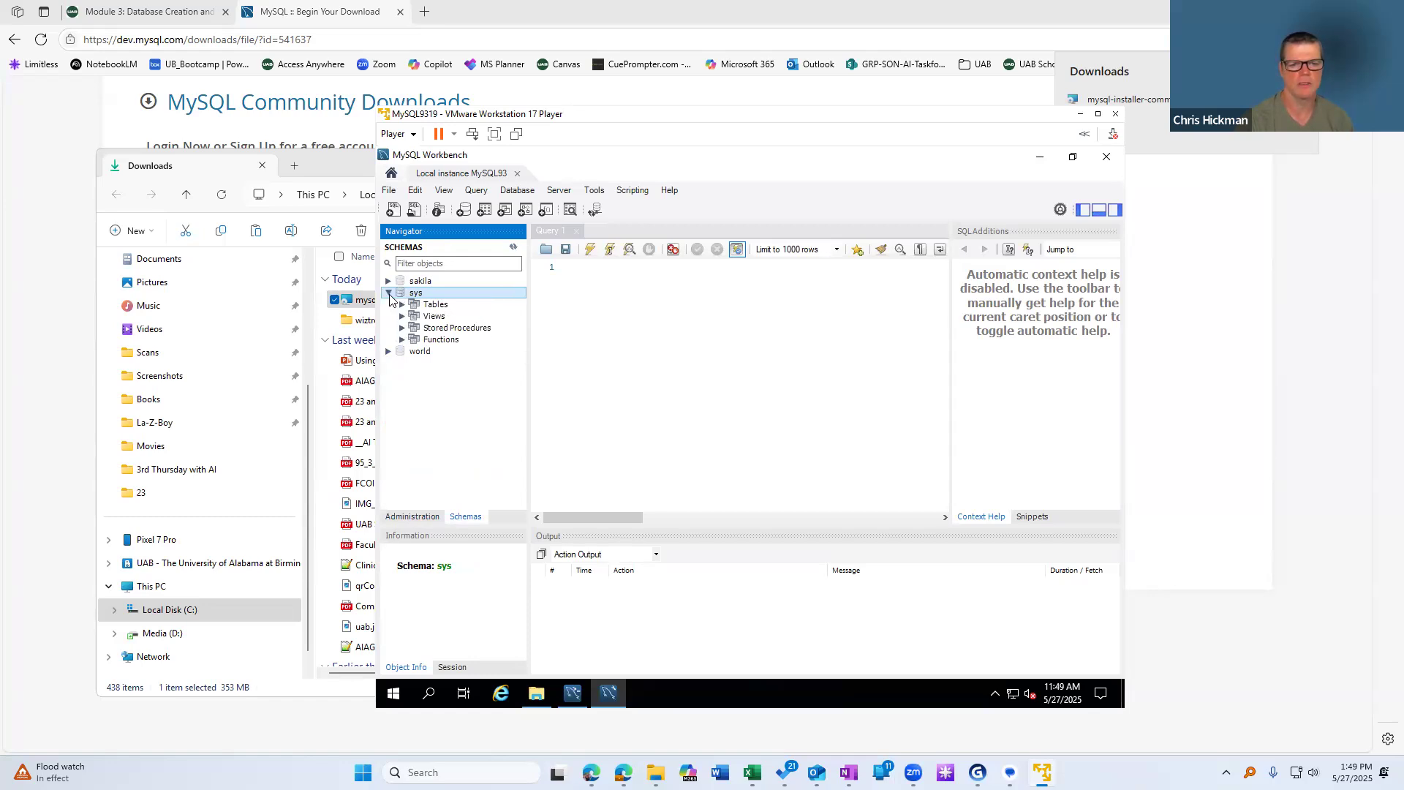
click(388, 293)
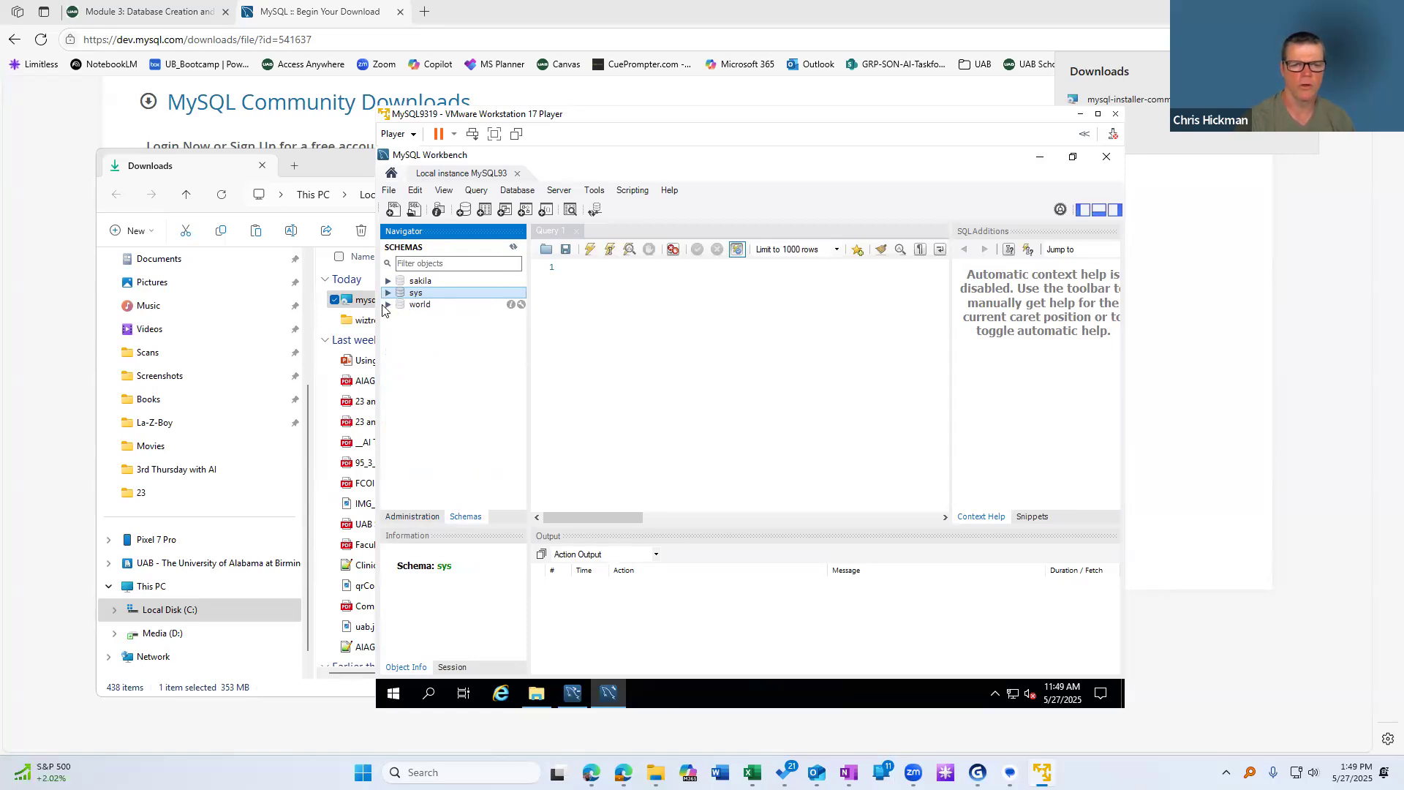
click(389, 305)
click(403, 317)
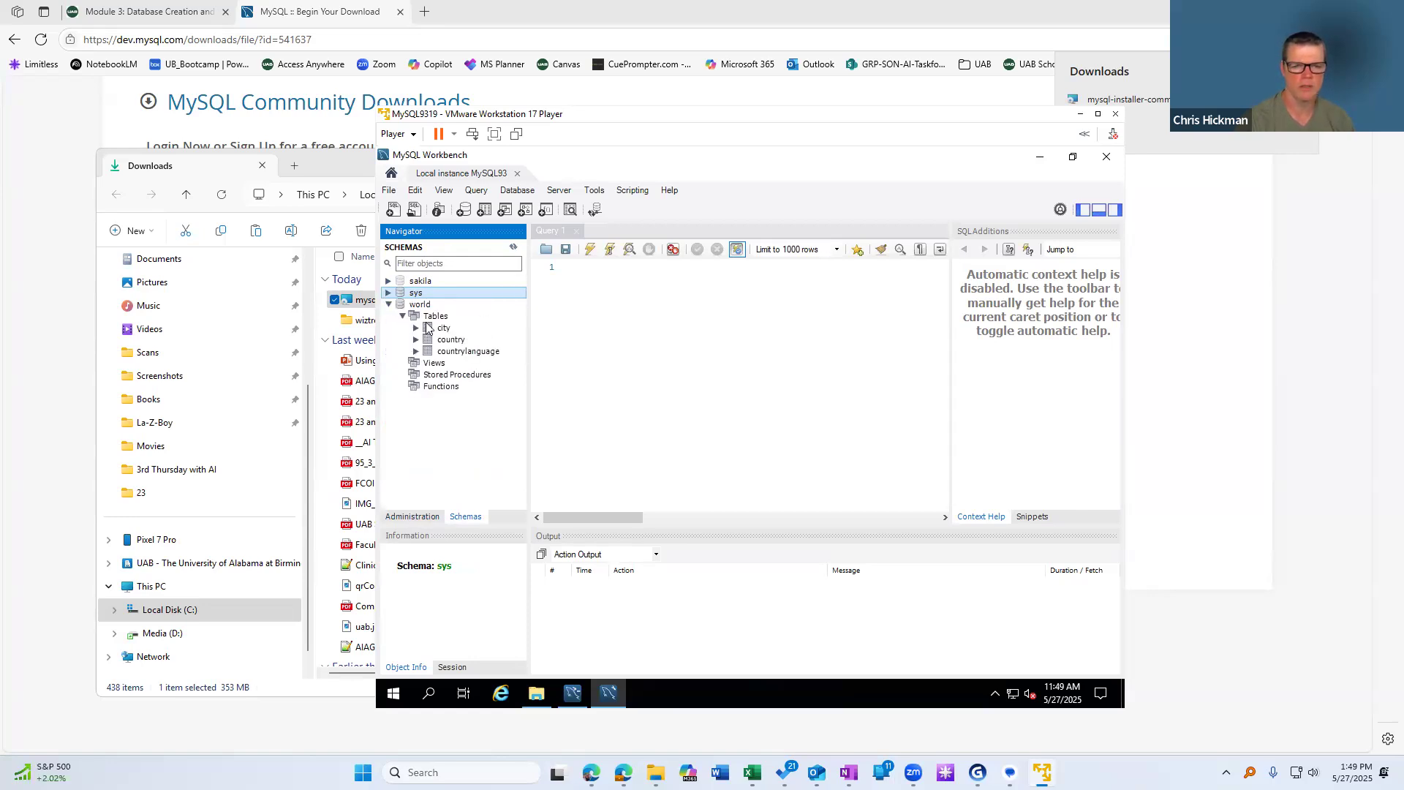
click(388, 304)
click(388, 281)
click(402, 293)
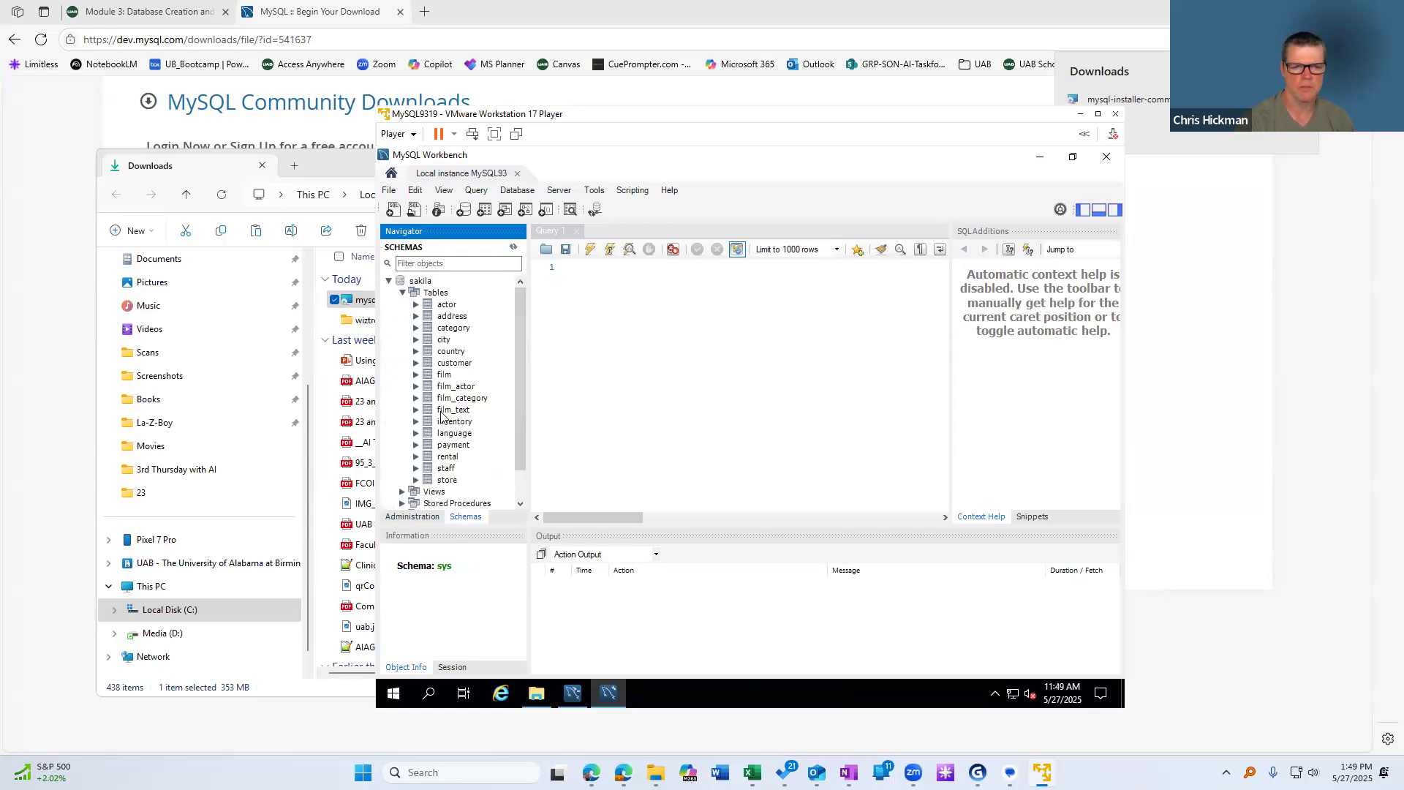
click(389, 280)
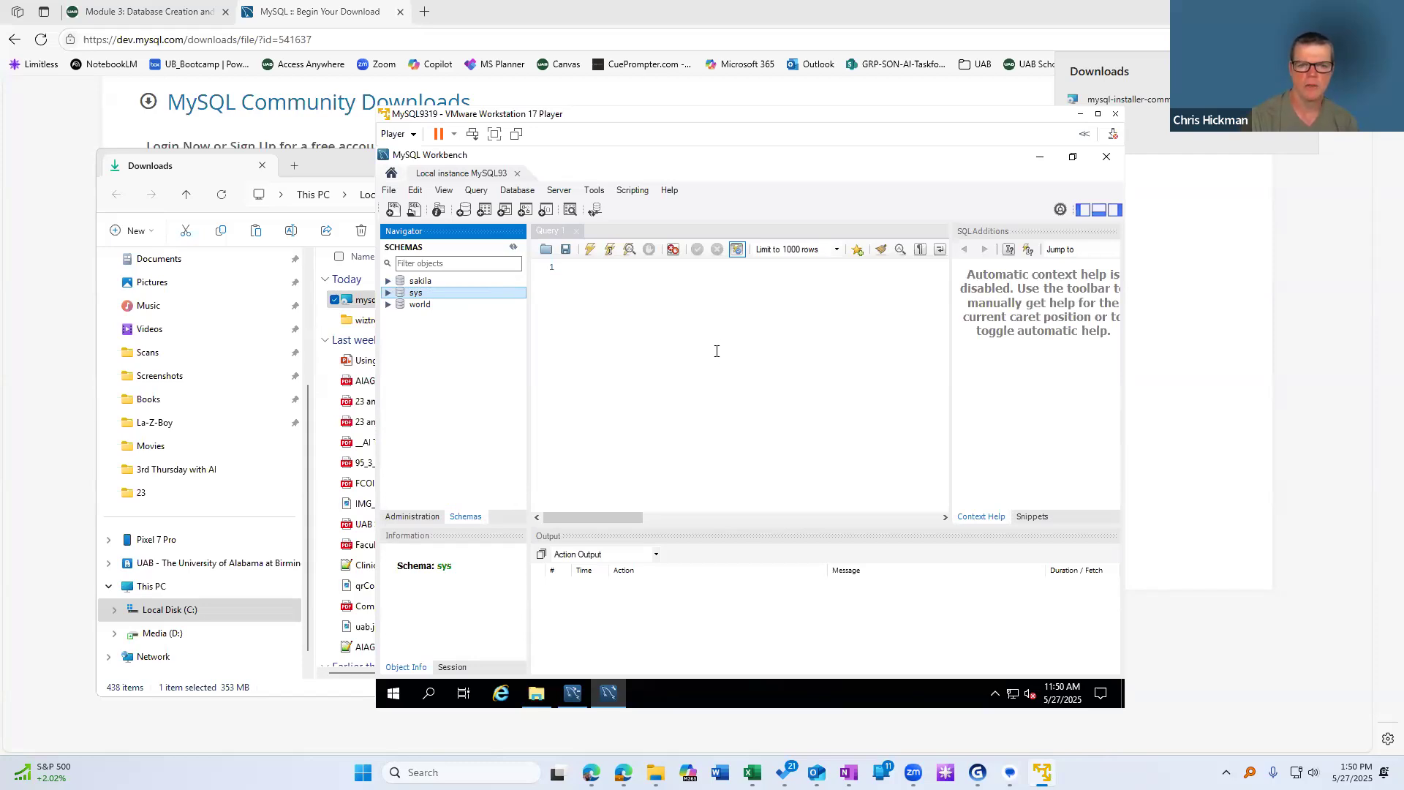
Exit MySQL Workbench and close the MySQL Shell window.
click(390, 192)
click(422, 391)
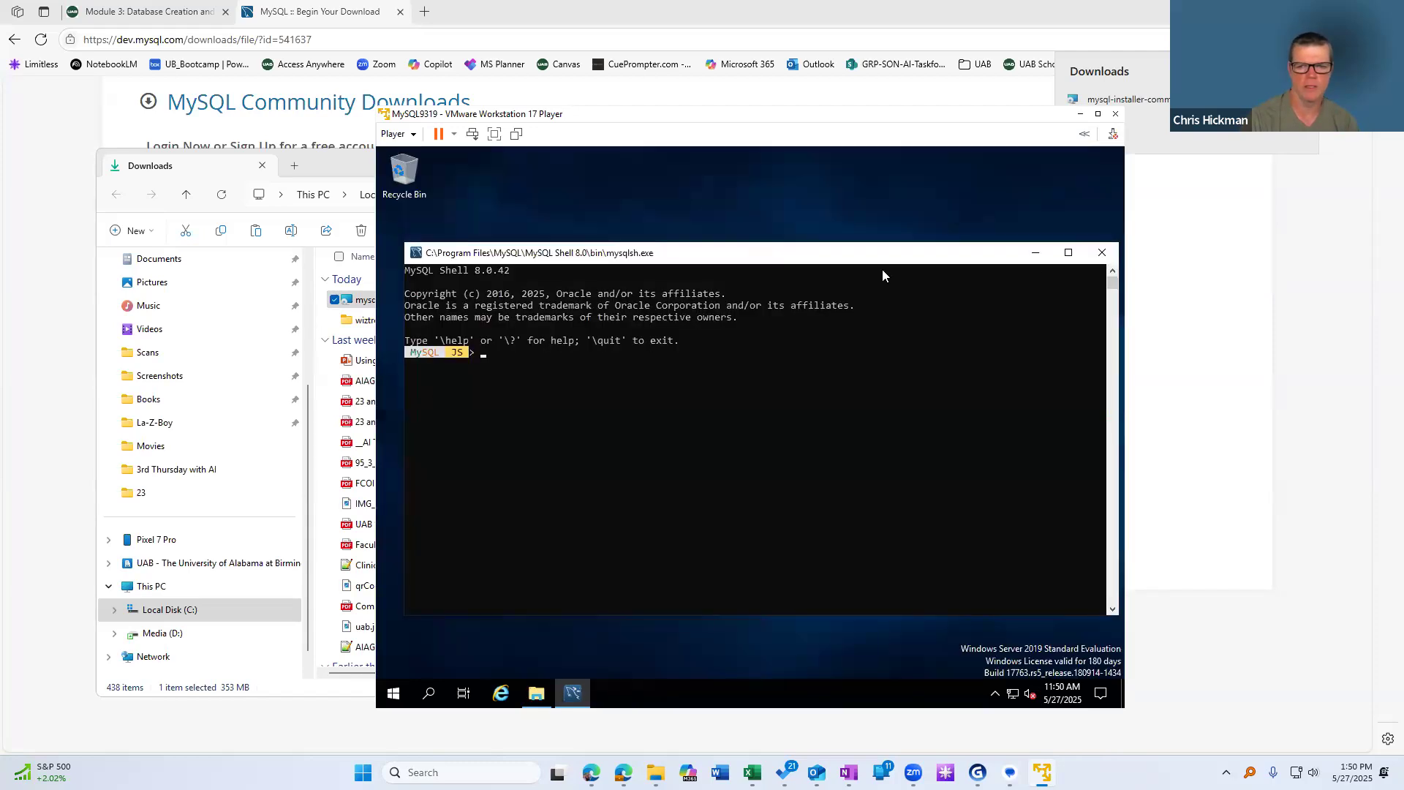
click(1106, 249)
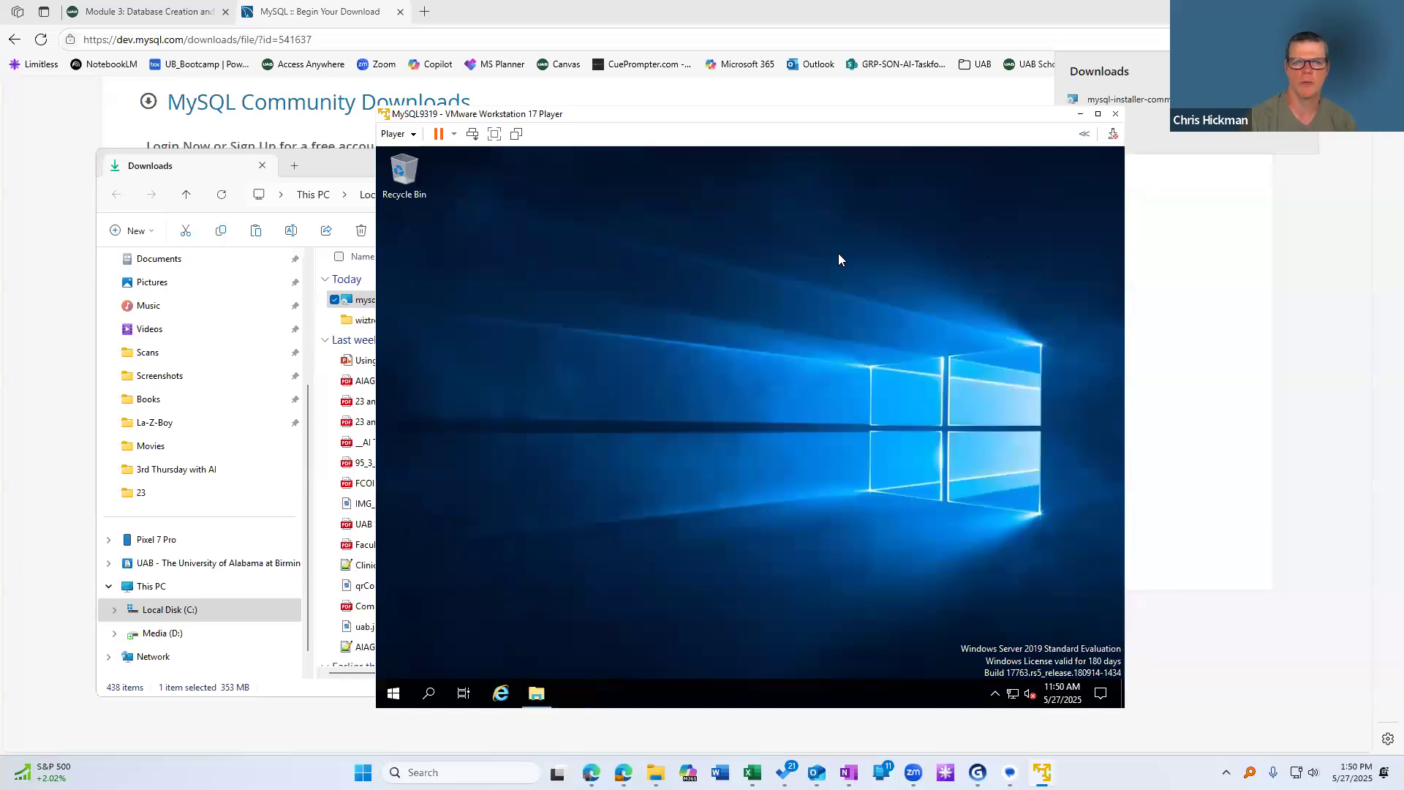
Reopen MySQL Workbench 8.0 CE from the installed MySQL programs, connect to Local instance MySQL93 and show its schemas.
click(393, 694)
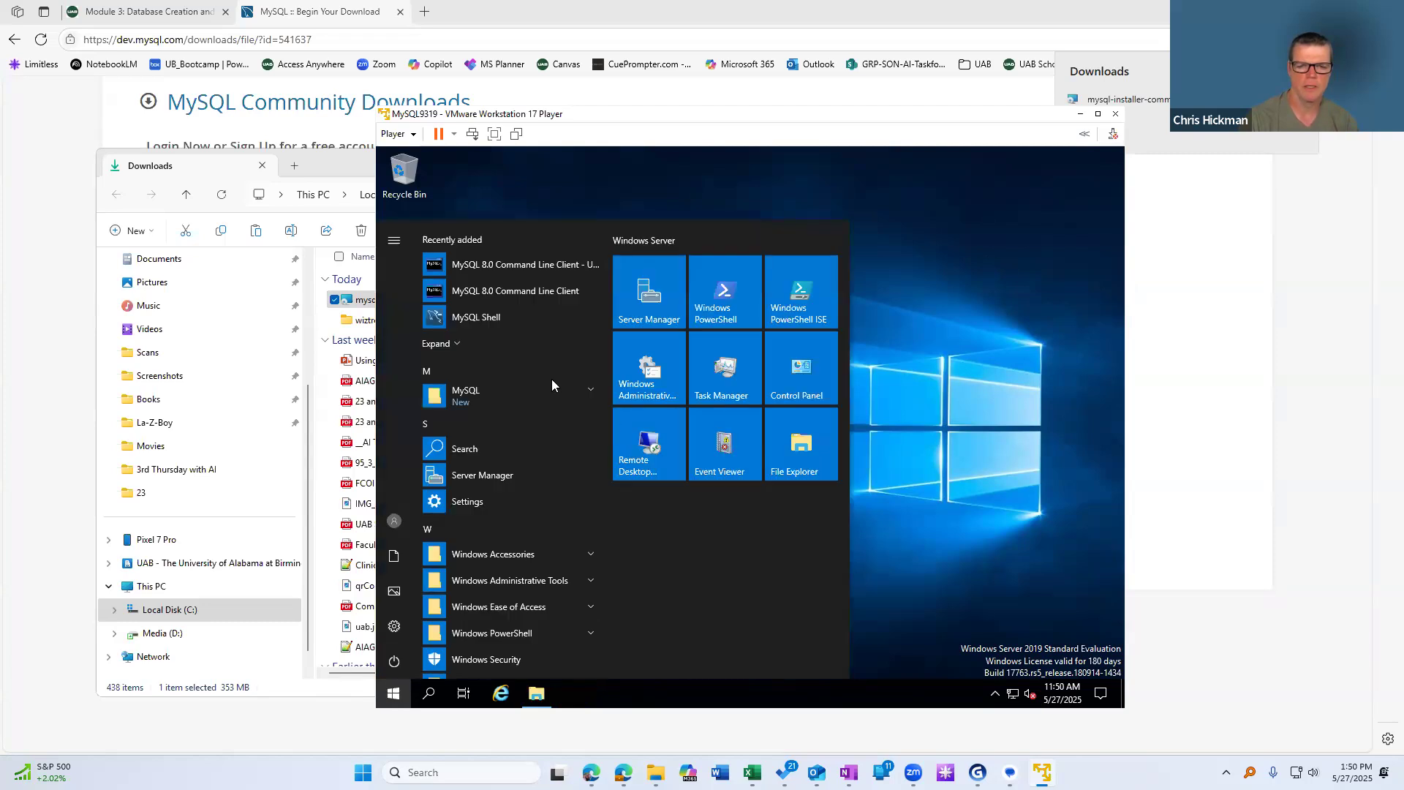
click(582, 391)
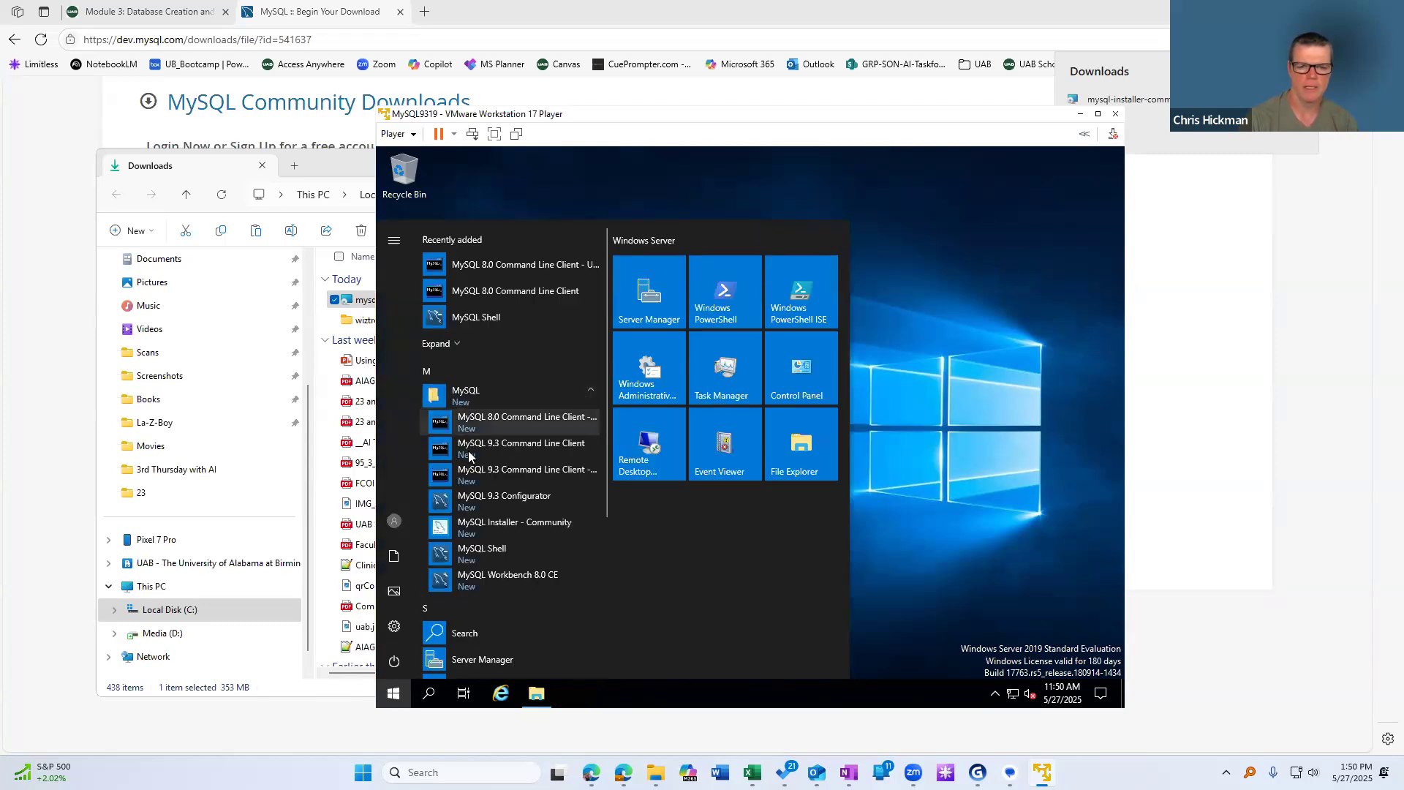
click(510, 579)
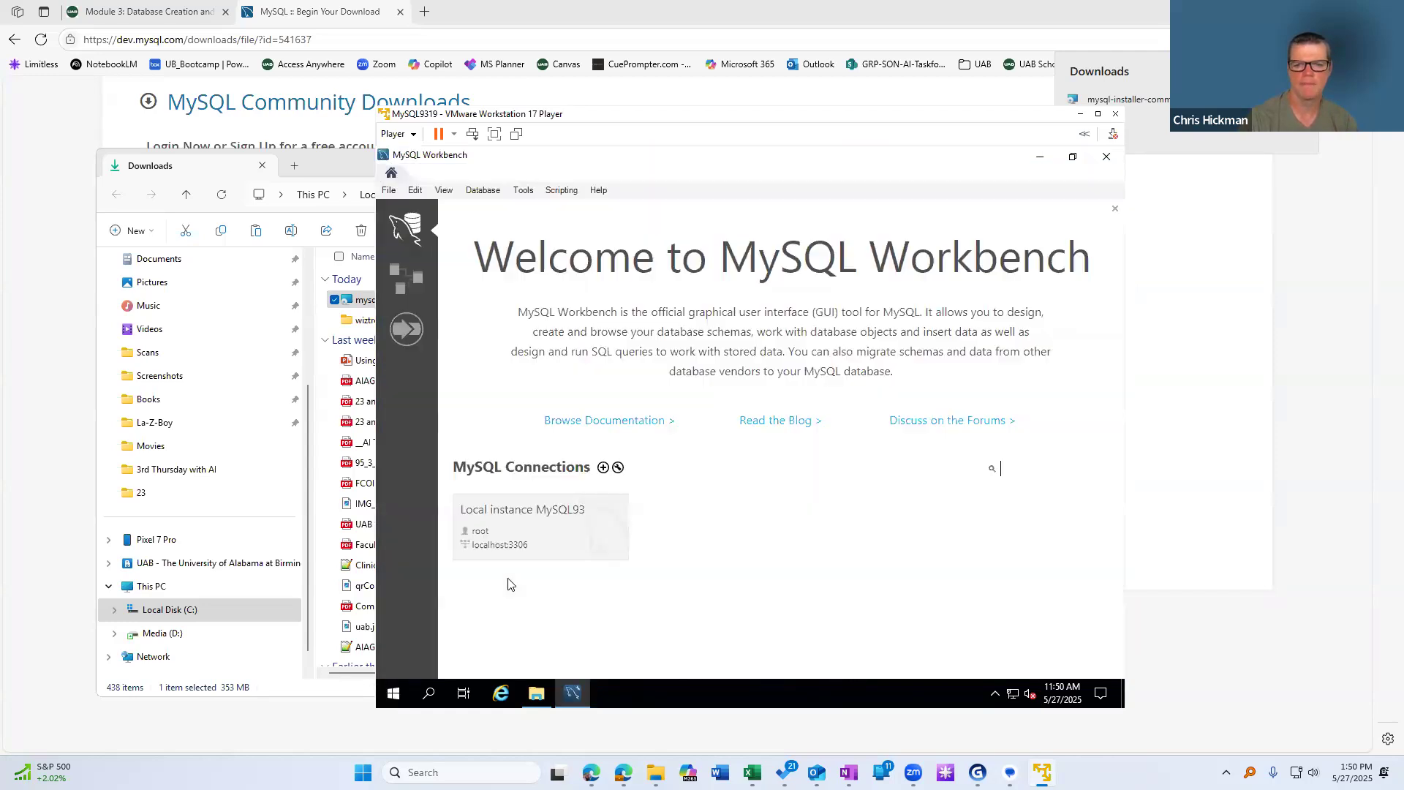
click(541, 529)
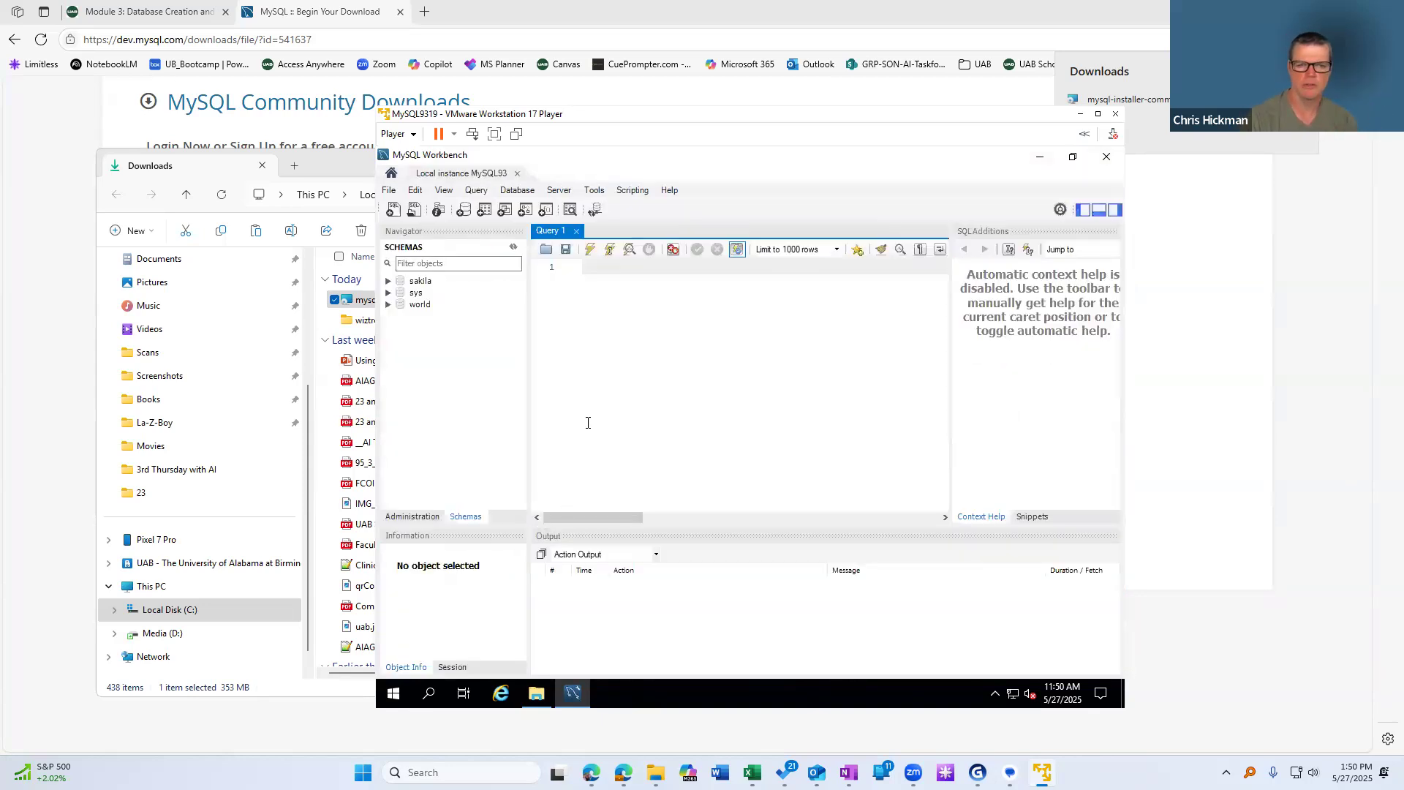
click(472, 519)
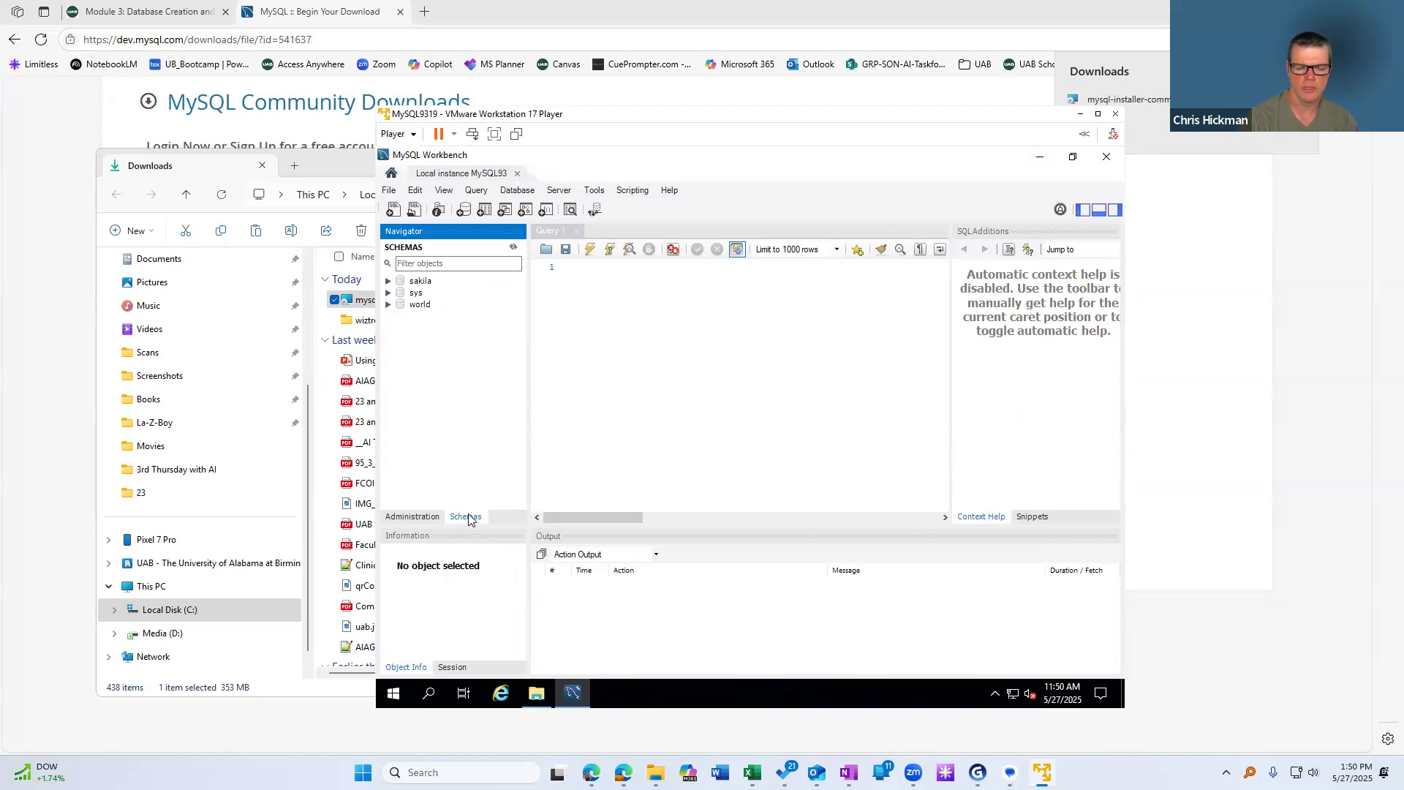